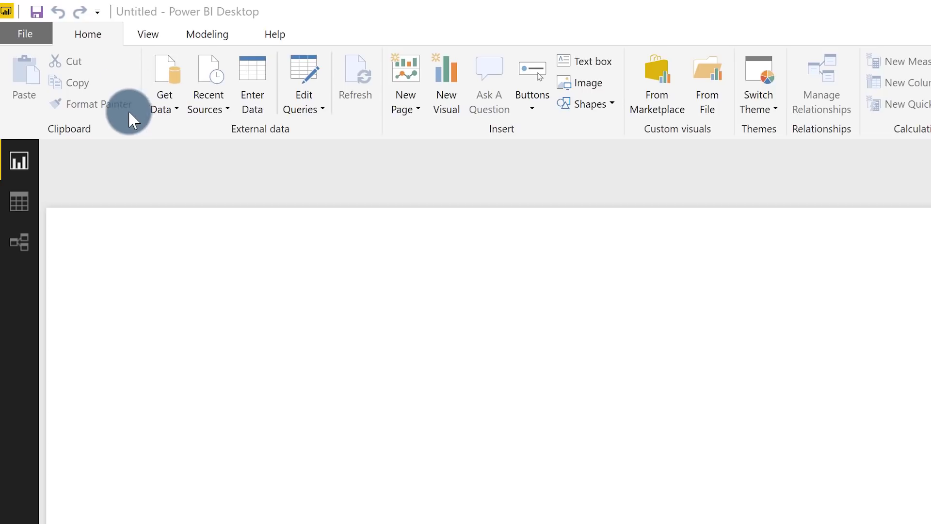
# Import sales.csv from the Flat file to Model folder as a Text/CSV source and open it for editing
pyautogui.click(168, 107)
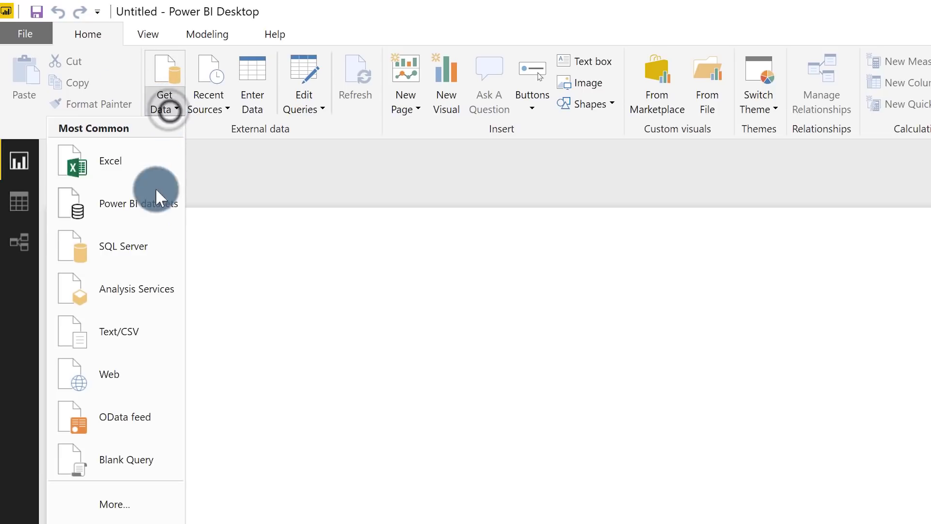
pyautogui.click(130, 332)
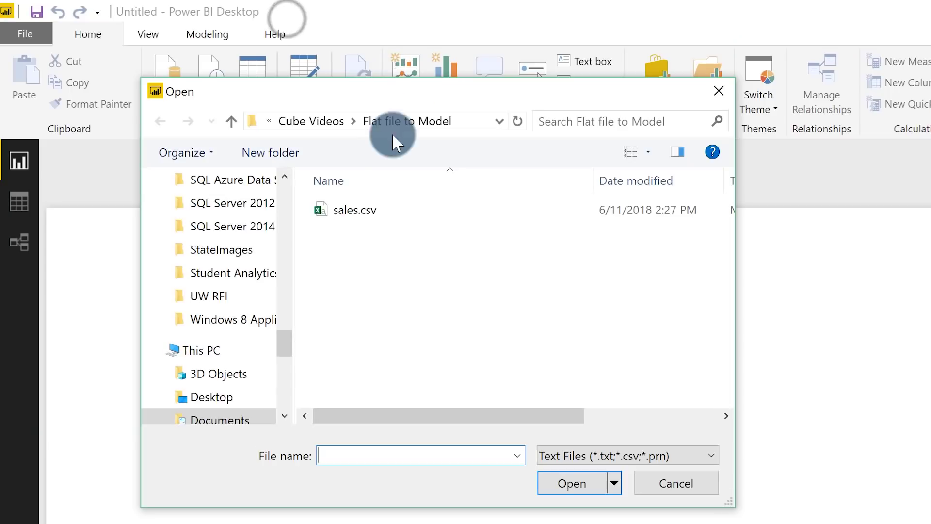
pyautogui.click(369, 213)
pyautogui.click(575, 477)
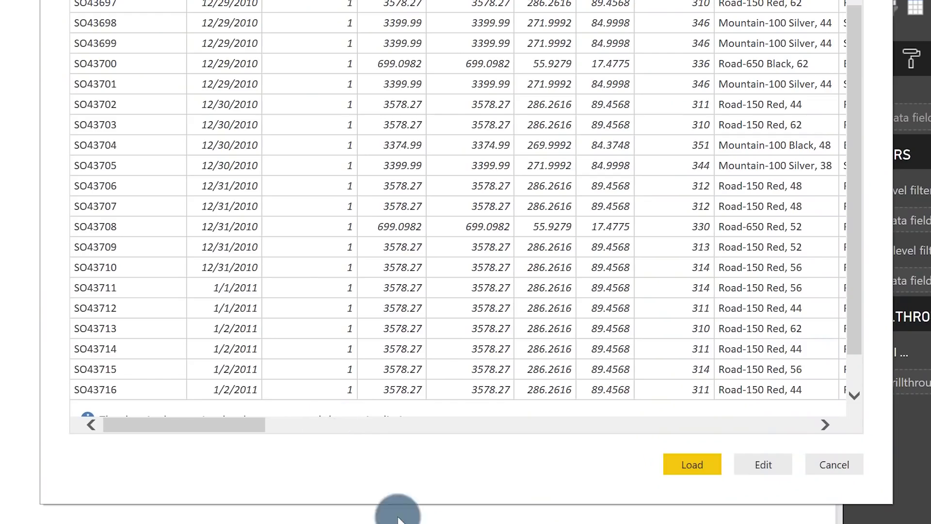
pyautogui.click(763, 463)
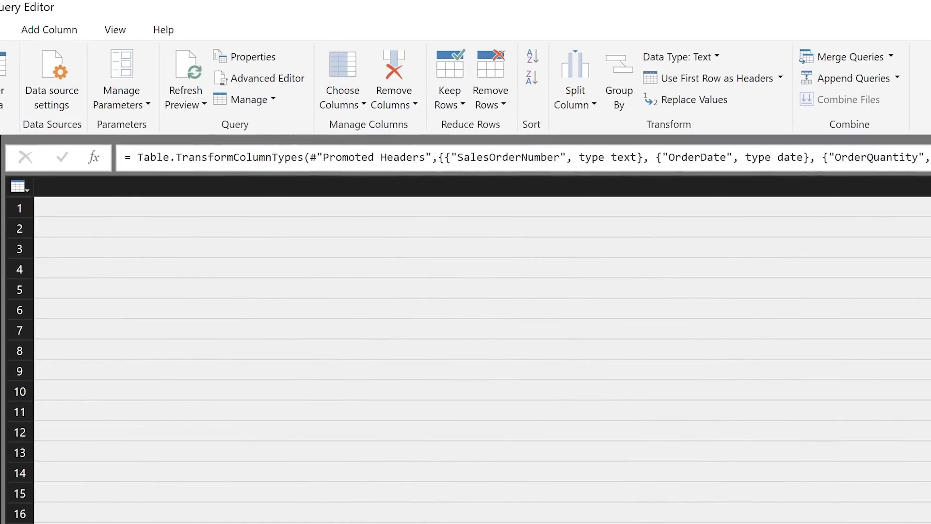
pyautogui.hscroll(-3, 482, 350)
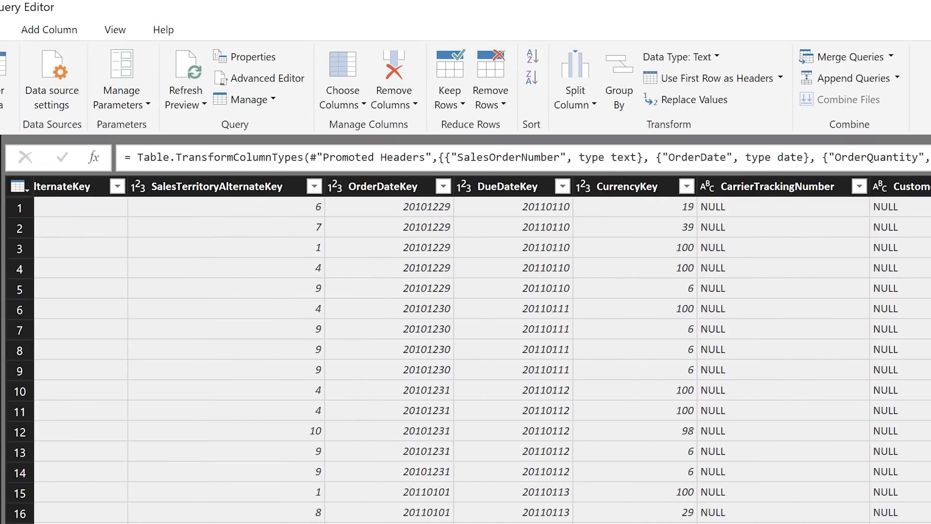
pyautogui.hscroll(6, 483, 350)
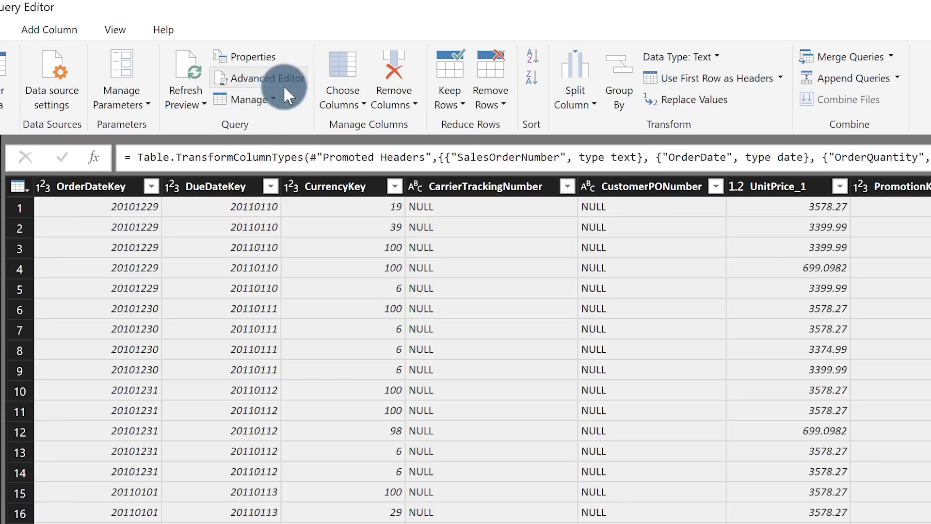
pyautogui.click(339, 71)
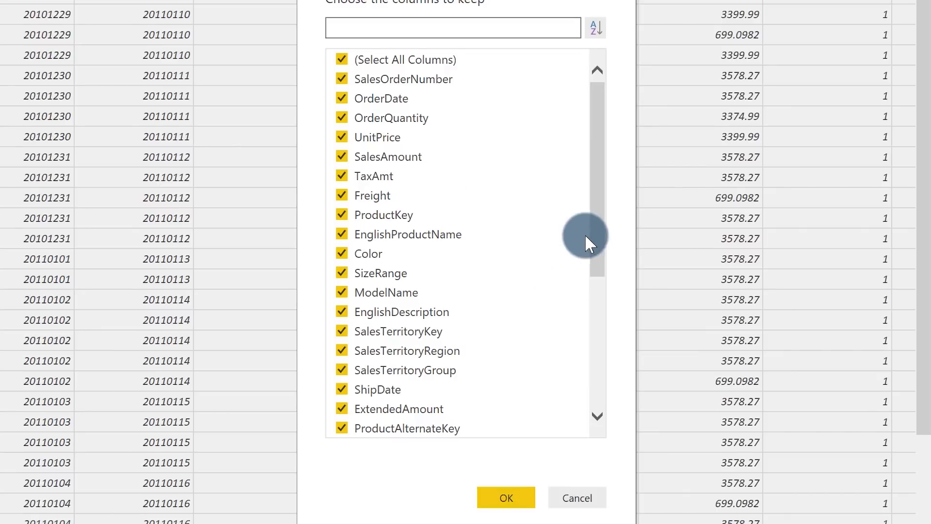
pyautogui.moveTo(587, 235); pyautogui.dragTo(594, 417)
pyautogui.click(577, 486)
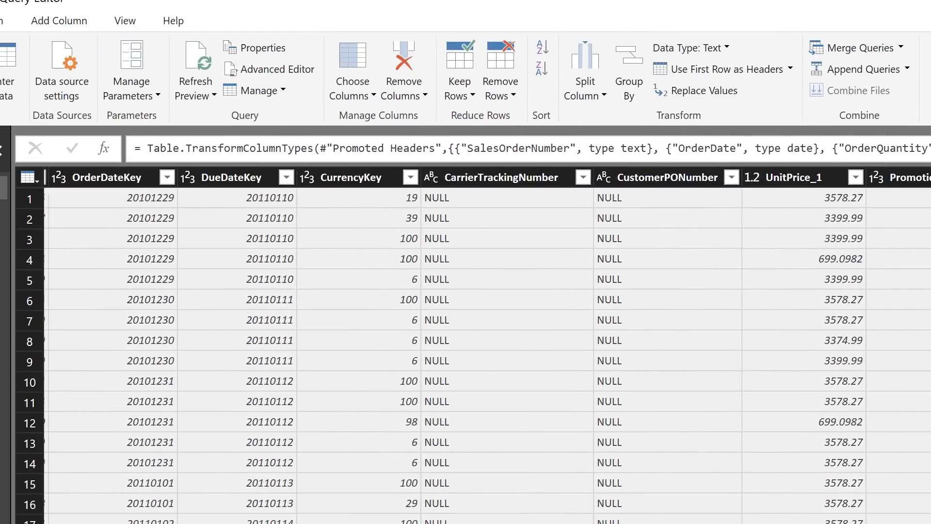
# Remove all columns from OrderDateKey through SalesOrderLineNumber in the sales query
pyautogui.hscroll(-5, 487, 345)
pyautogui.hscroll(-3, 487, 345)
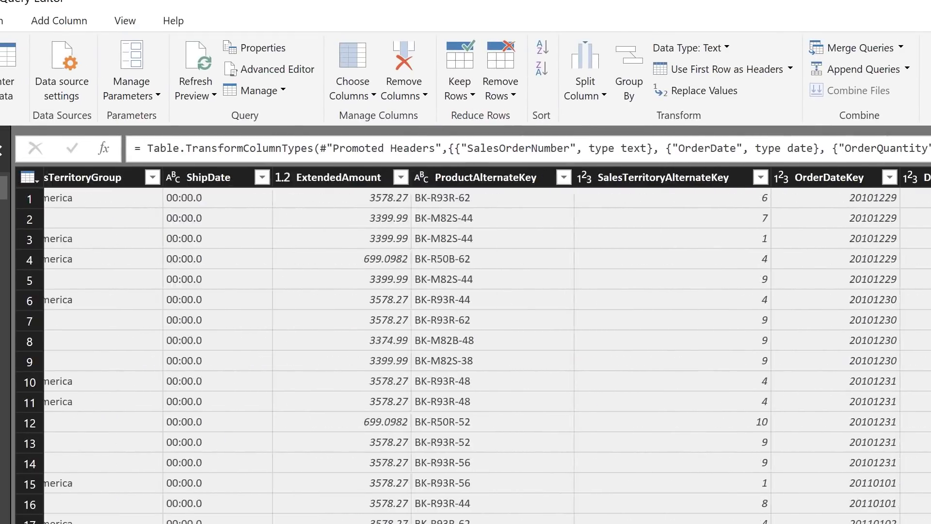
pyautogui.hscroll(2, 681, 493)
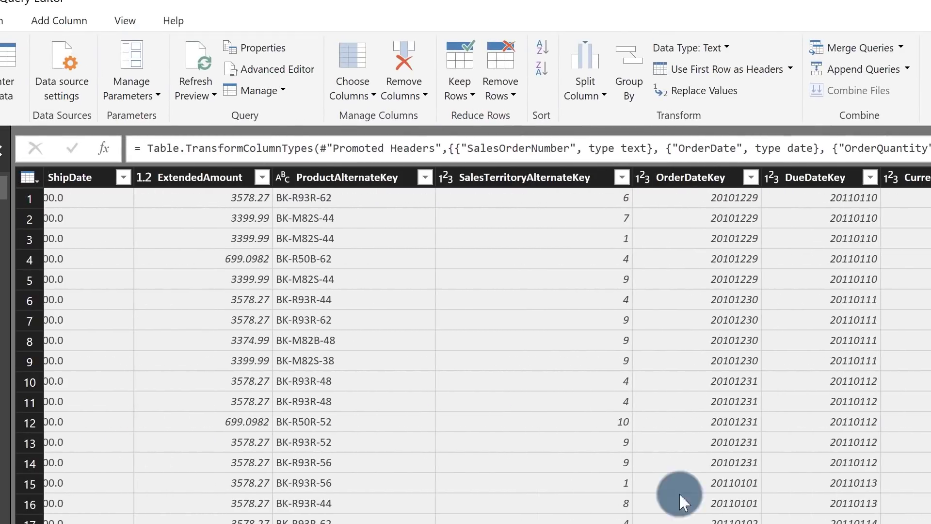
pyautogui.click(684, 177)
pyautogui.hscroll(10, 874, 216)
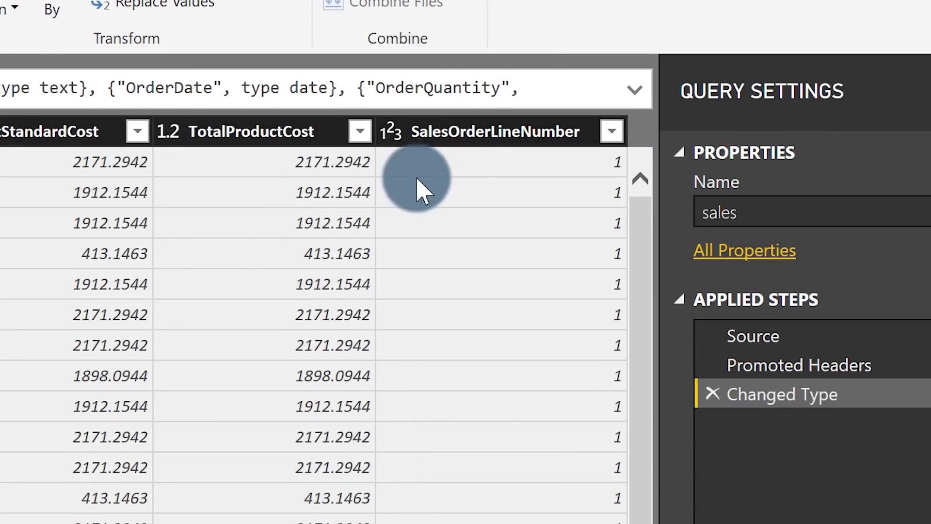
pyautogui.keyDown('shift'); pyautogui.click(468, 138); pyautogui.keyUp('shift')
pyautogui.rightClick(468, 138)
pyautogui.click(531, 181)
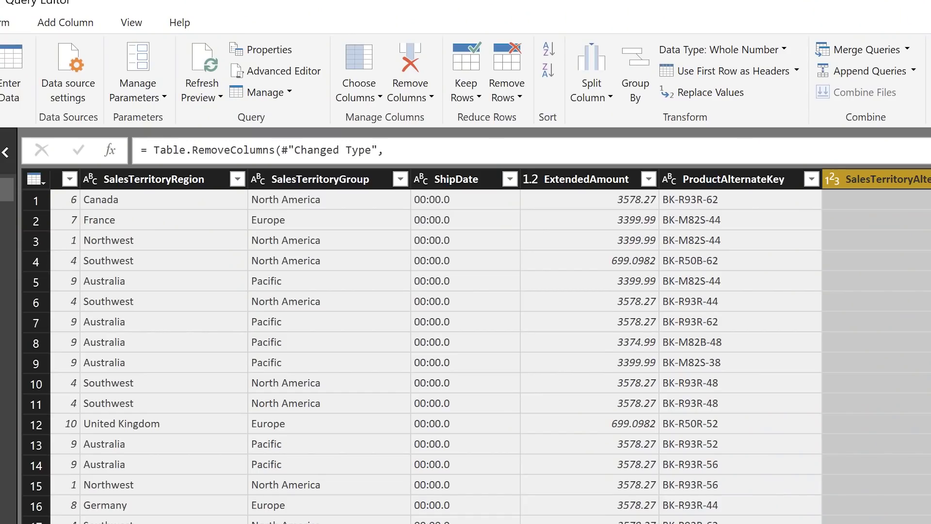
# Duplicate the sales query, and duplicate the resulting sales (2) copy as well
pyautogui.hscroll(-10, 491, 346)
pyautogui.hscroll(-5, 491, 347)
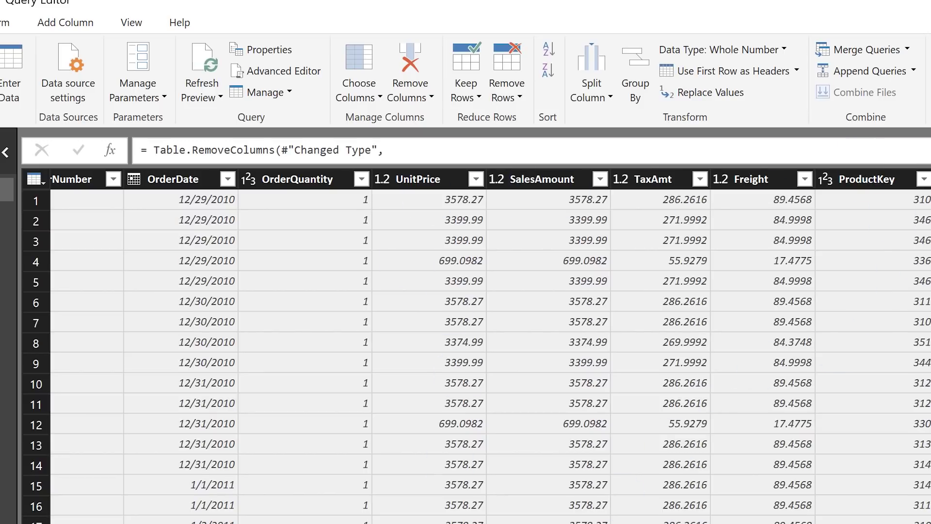
pyautogui.hscroll(10, 475, 346)
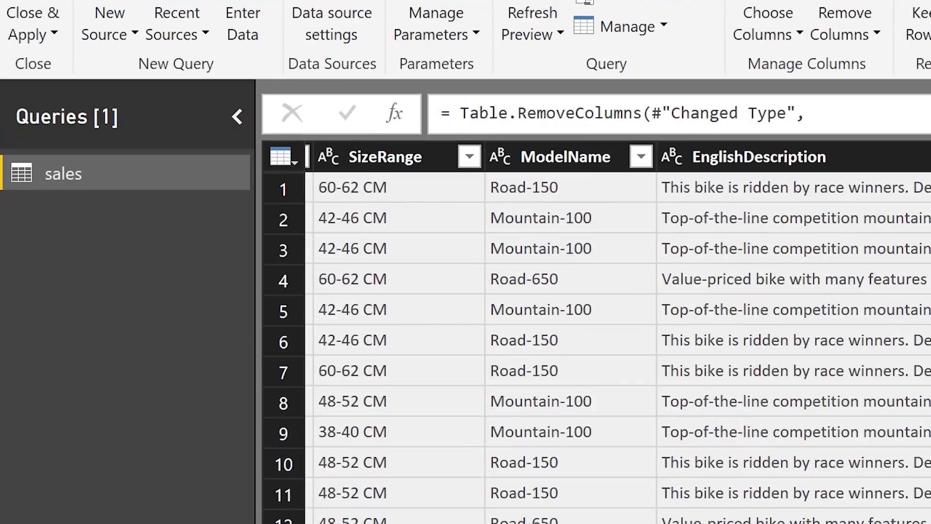
pyautogui.rightClick(139, 193)
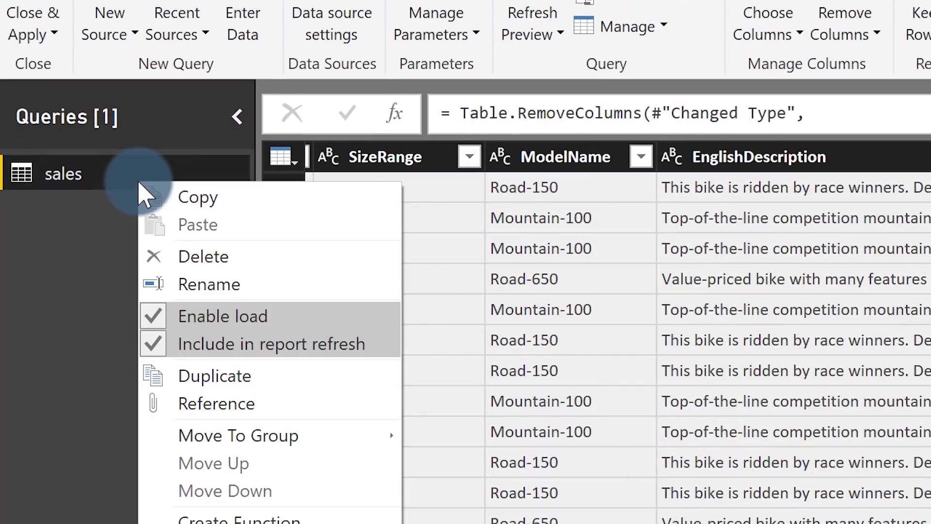
pyautogui.click(251, 383)
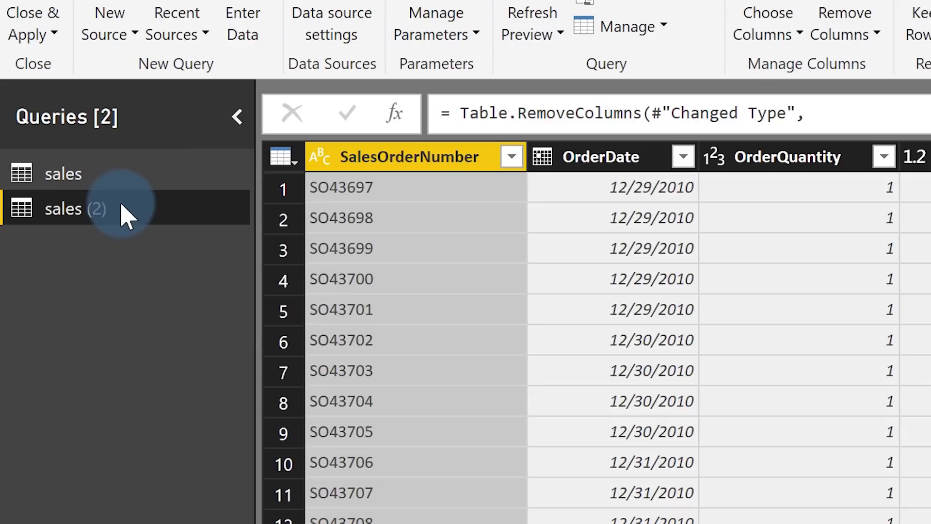
pyautogui.rightClick(125, 215)
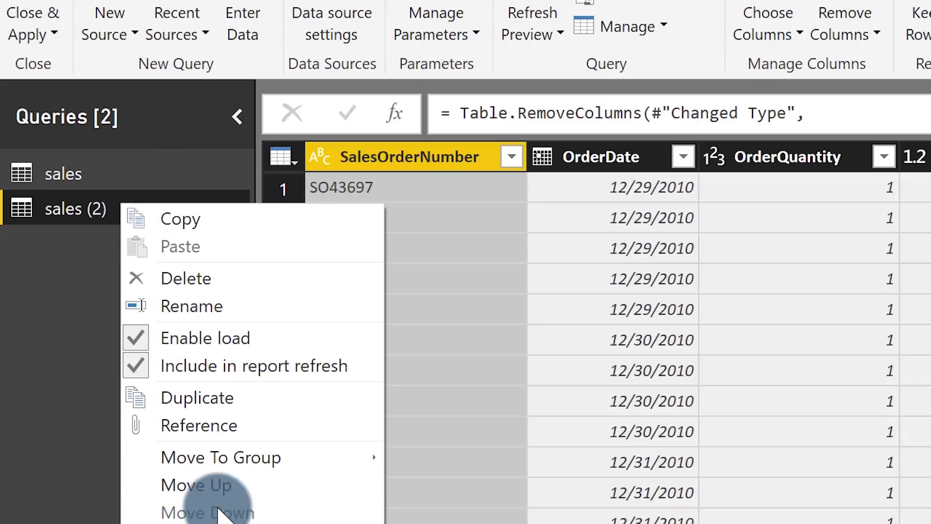
pyautogui.click(229, 399)
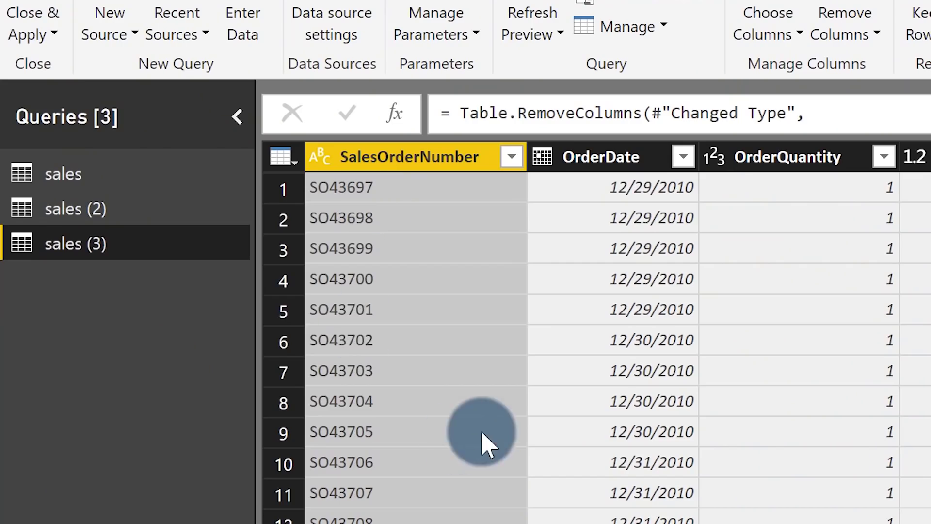
# Rename the original sales query SalesOrders and remove its columns from EnglishProductName through EnglishDescription
pyautogui.click(83, 173)
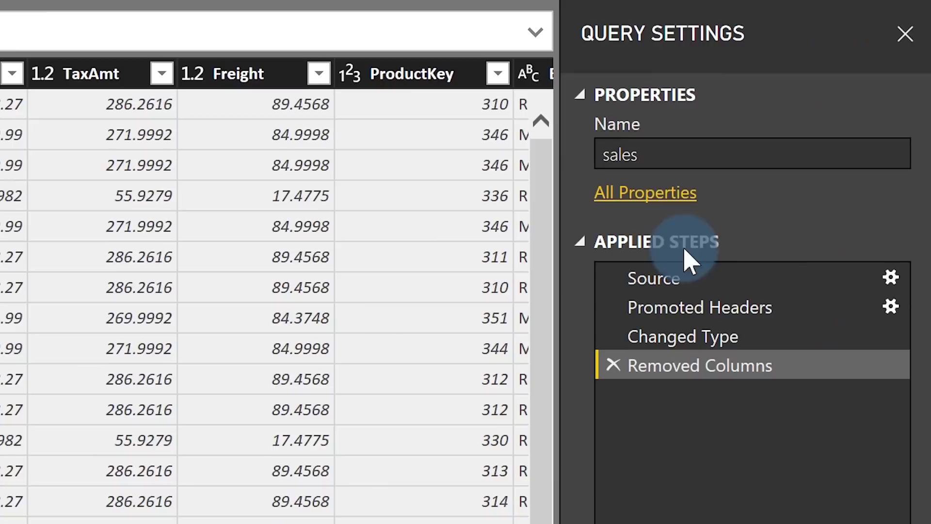
pyautogui.doubleClick(661, 150)
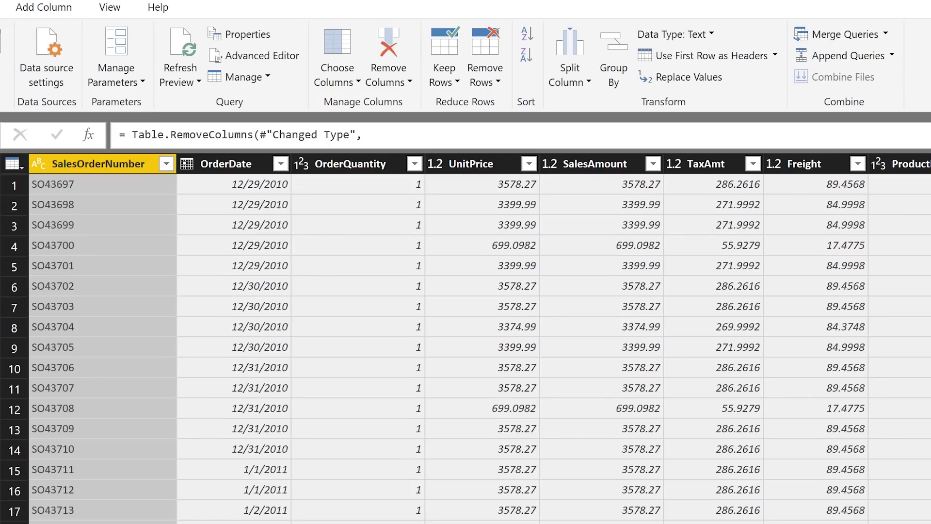
pyautogui.hscroll(10, 545, 466)
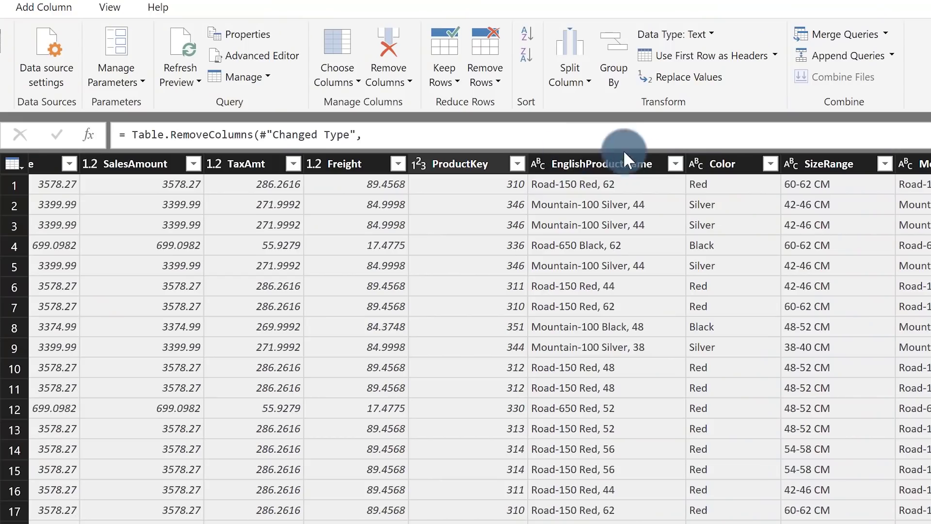
pyautogui.click(577, 164)
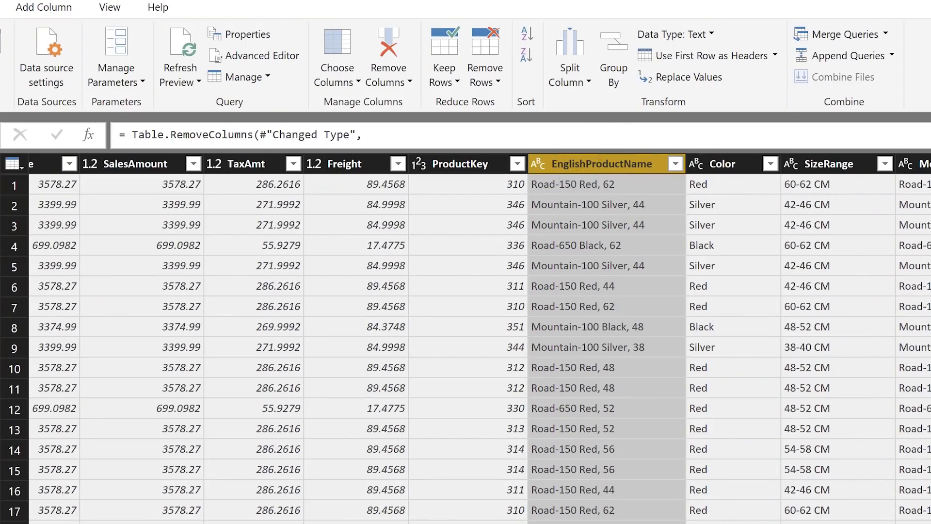
pyautogui.hscroll(3, 479, 338)
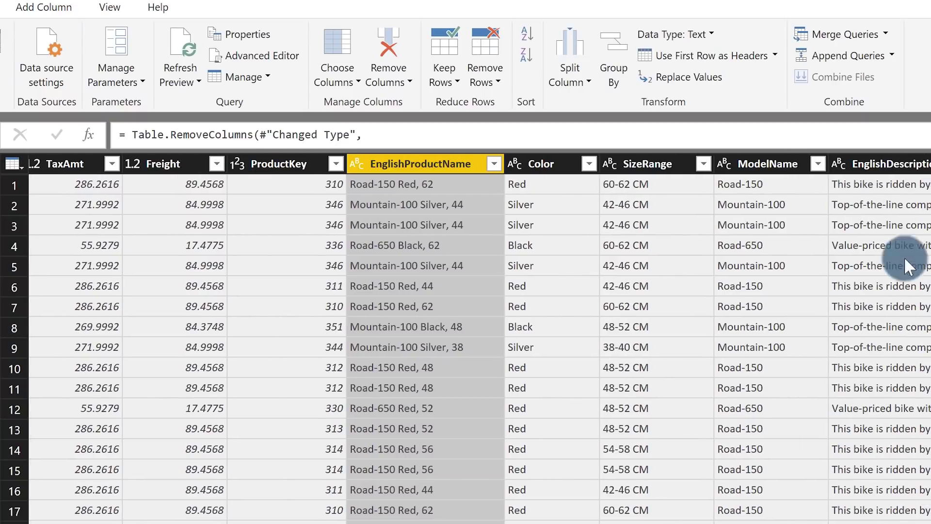
pyautogui.keyDown('shift'); pyautogui.click(886, 165); pyautogui.keyUp('shift')
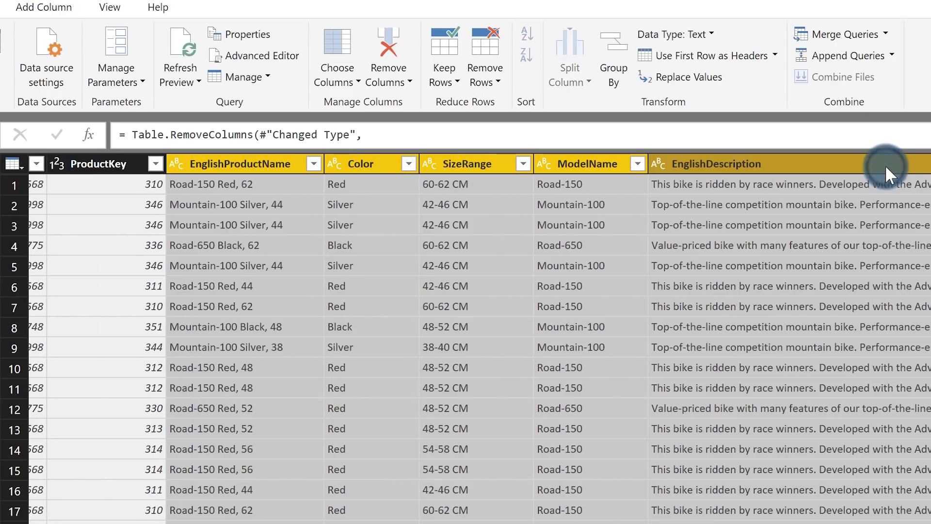
pyautogui.rightClick(886, 165)
pyautogui.click(921, 198)
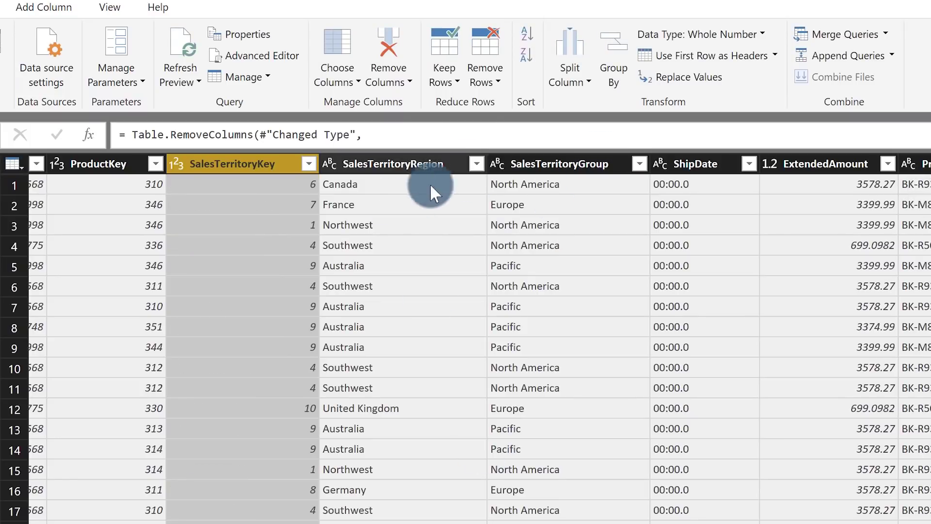
# Remove the SalesOrders columns from SalesTerritoryRegion through ProductAlternateKey, as well as SalesTerritoryAlternateKey
pyautogui.click(453, 164)
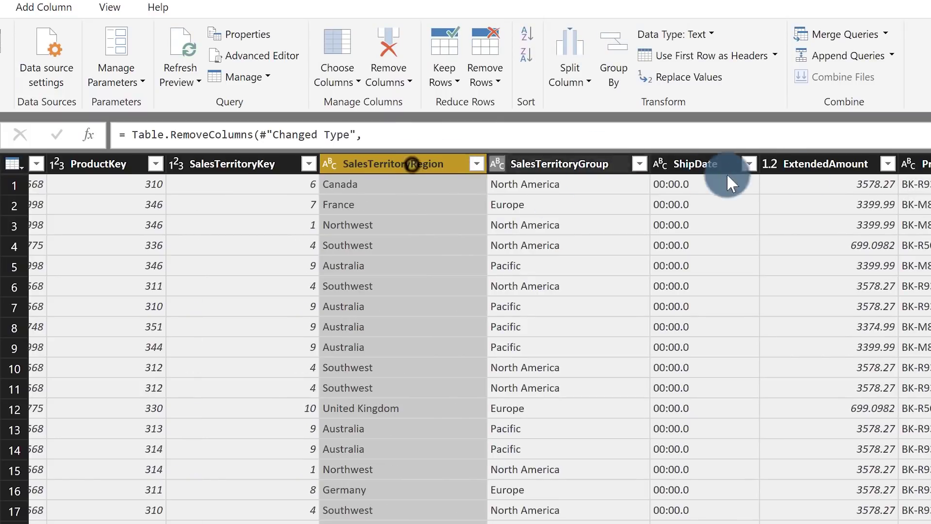
pyautogui.keyDown('shift'); pyautogui.click(924, 164); pyautogui.keyUp('shift')
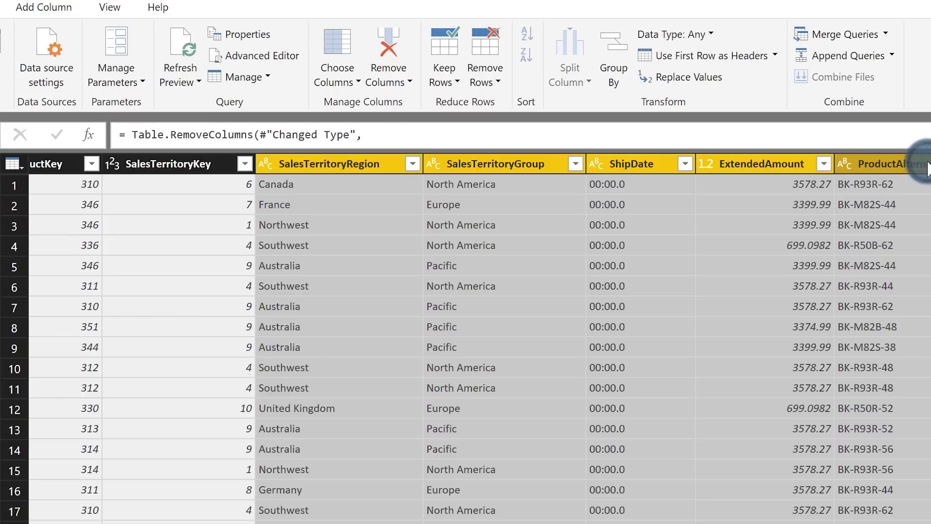
pyautogui.press('Delete')
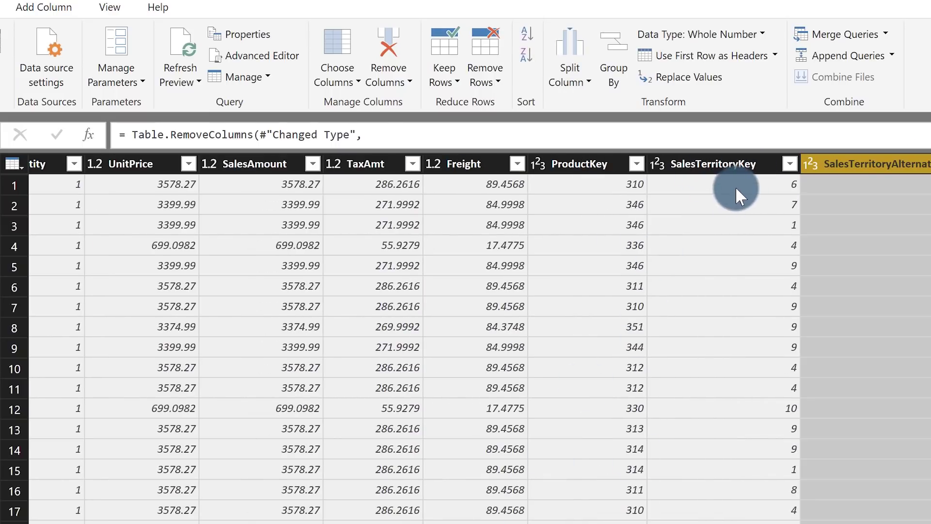
pyautogui.rightClick(843, 164)
pyautogui.click(892, 196)
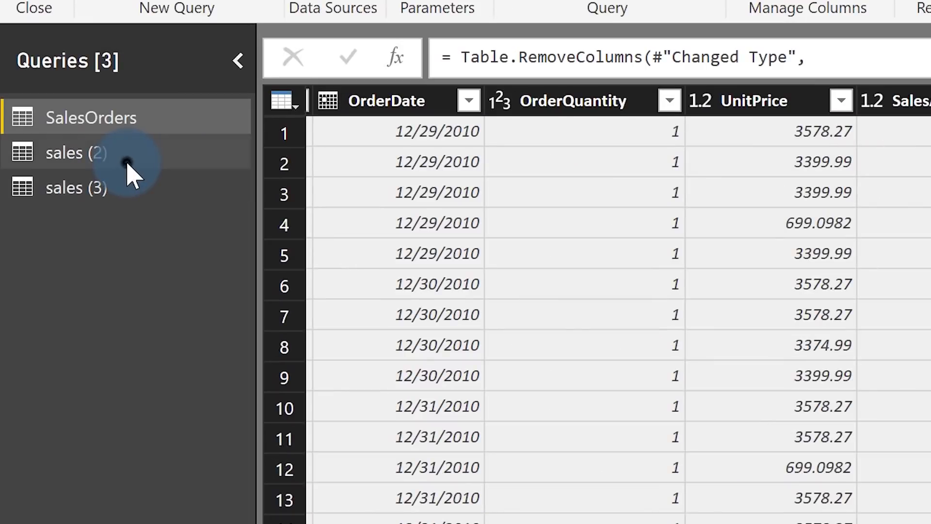
# Rename the sales (2) query with a new name beginning with P
pyautogui.click(127, 163)
pyautogui.click(686, 156)
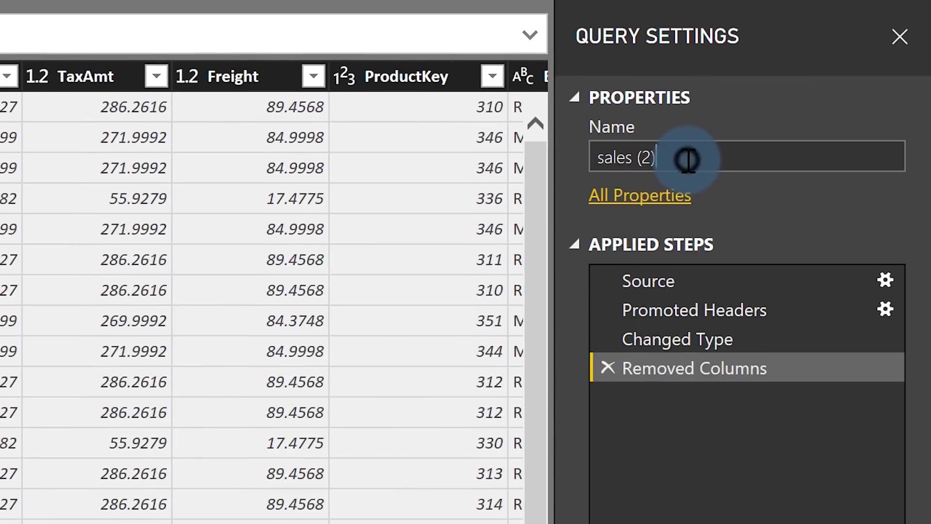
pyautogui.moveTo(686, 155); pyautogui.dragTo(439, 152)
pyautogui.write('P')
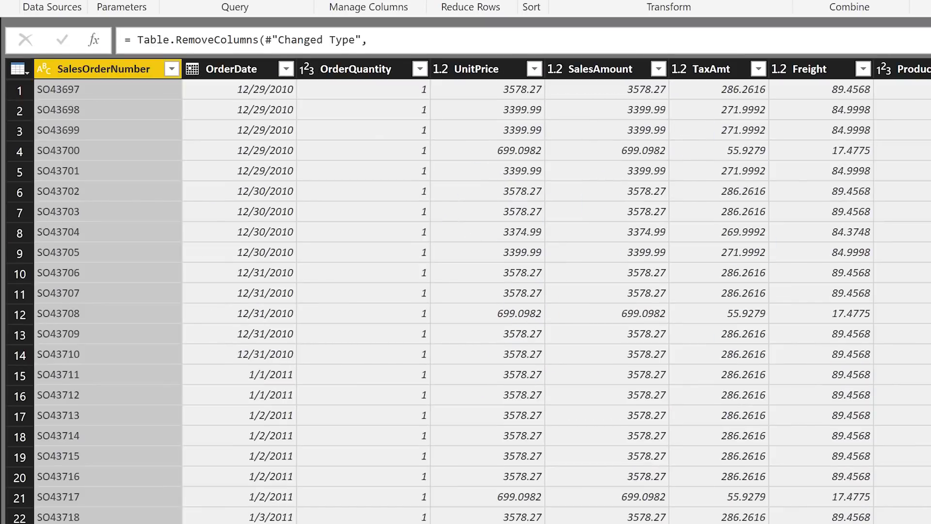
# Keep only the columns from ProductKey through EnglishDescription in the Product query, removing all other columns
pyautogui.hscroll(10, 482, 291)
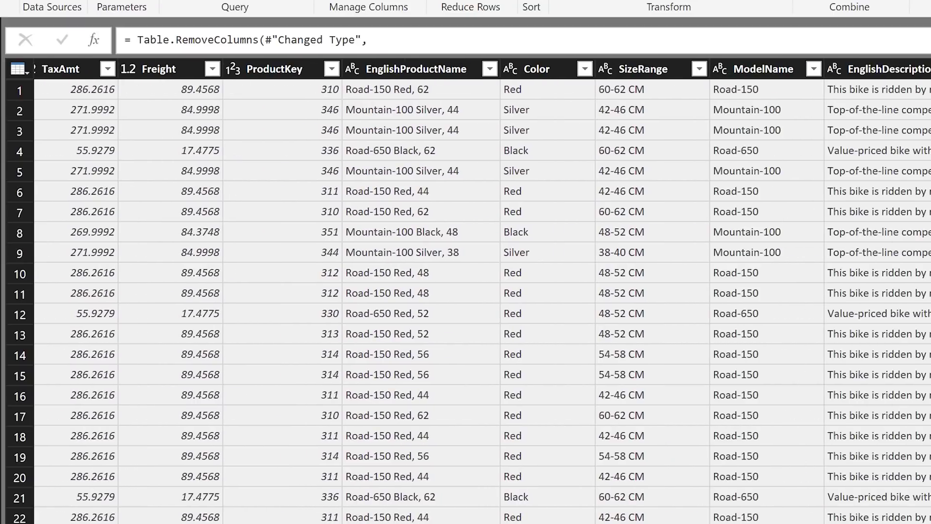
pyautogui.click(270, 69)
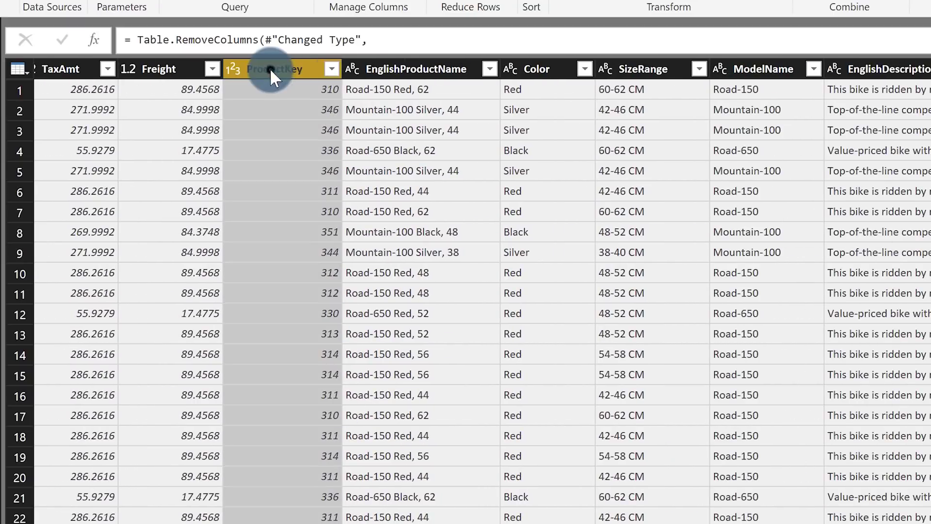
pyautogui.keyDown('shift'); pyautogui.click(848, 68); pyautogui.keyUp('shift')
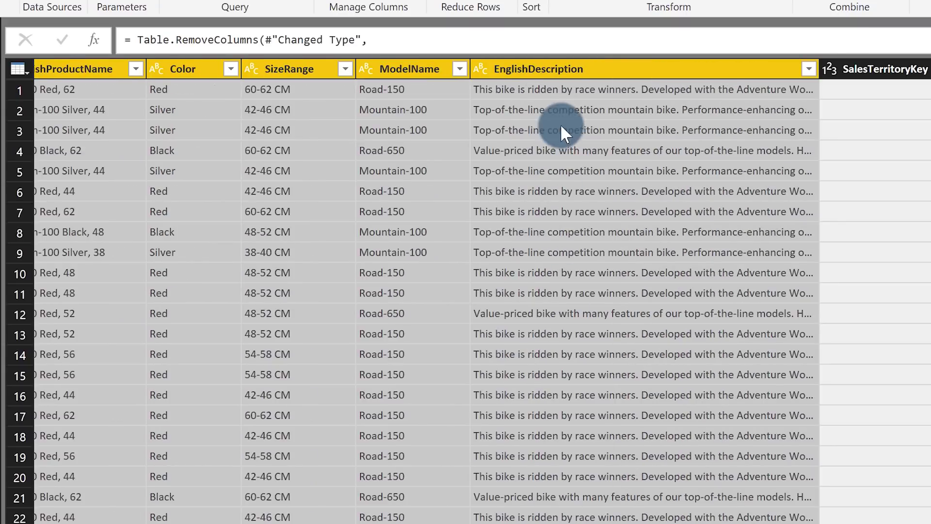
pyautogui.rightClick(571, 72)
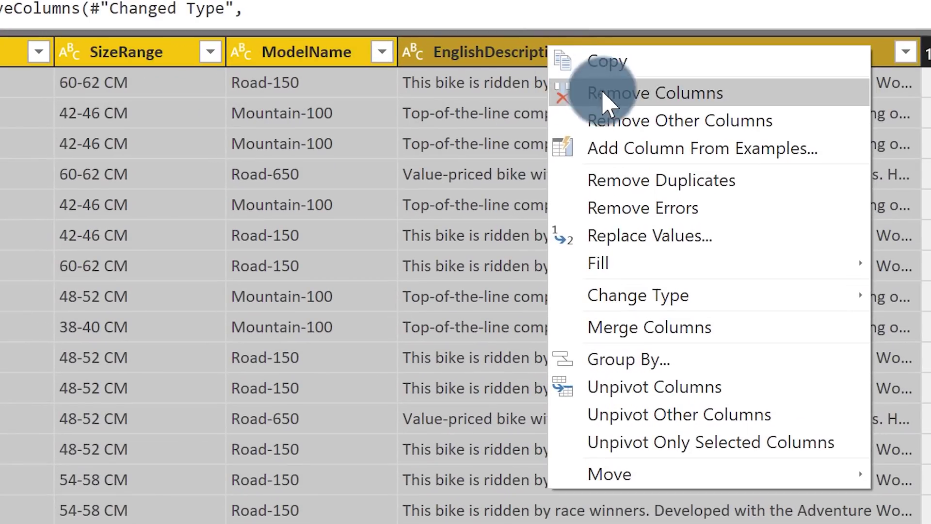
pyautogui.click(633, 121)
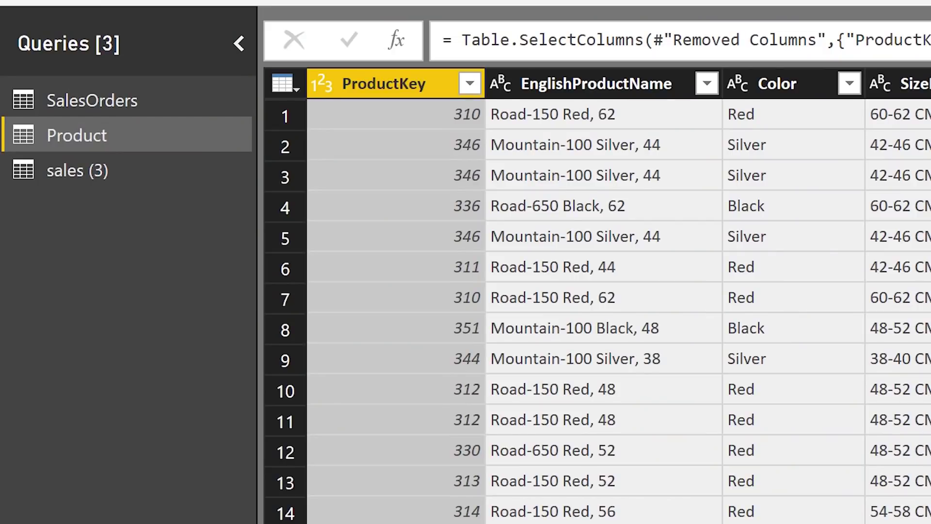
# Rename the sales (3) query as SalesTerritory
pyautogui.click(93, 172)
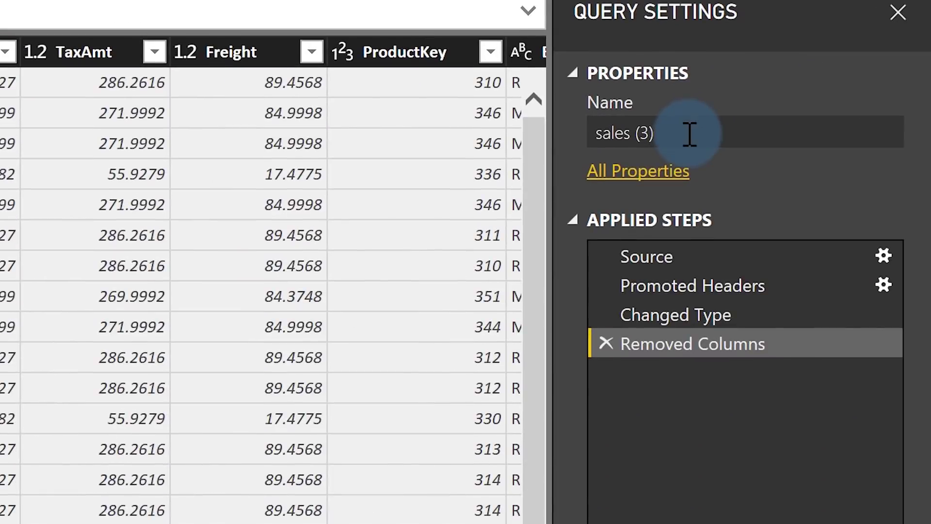
pyautogui.click(690, 133)
pyautogui.write('S')
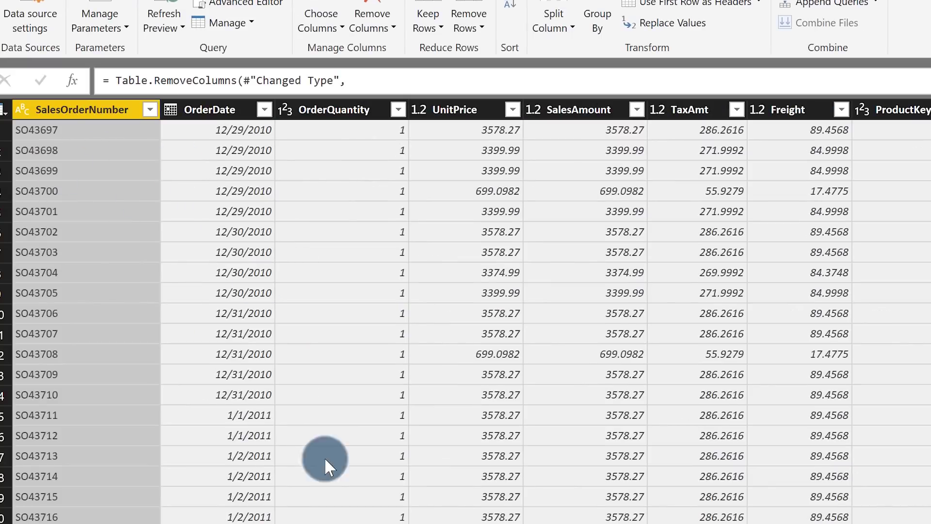
# Remove the SalesTerritory query's columns from SalesOrderNumber through EnglishDescription
pyautogui.hscroll(15, 466, 310)
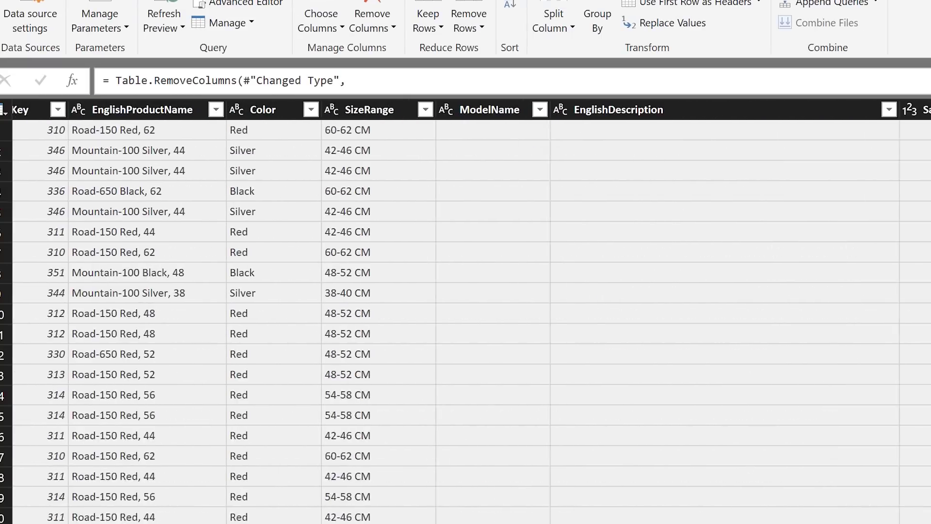
pyautogui.hscroll(3, 465, 310)
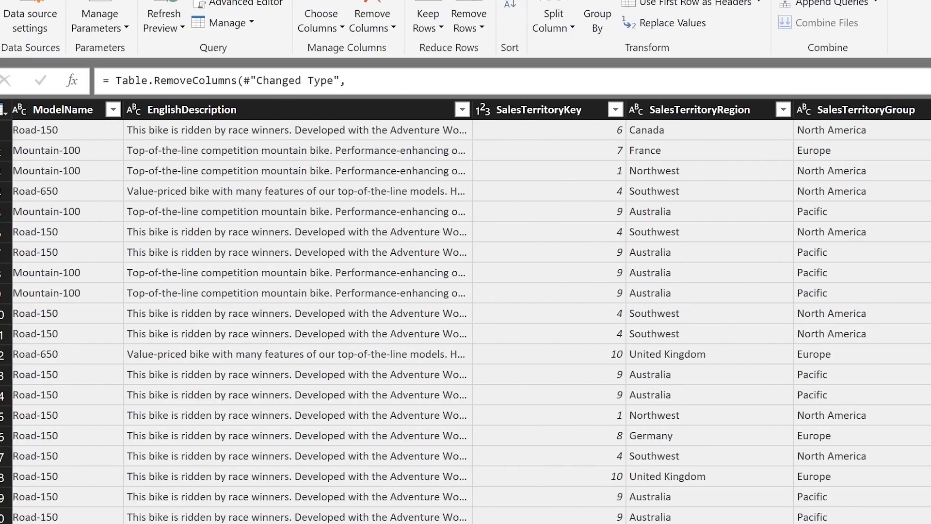
pyautogui.click(279, 107)
pyautogui.rightClick(280, 108)
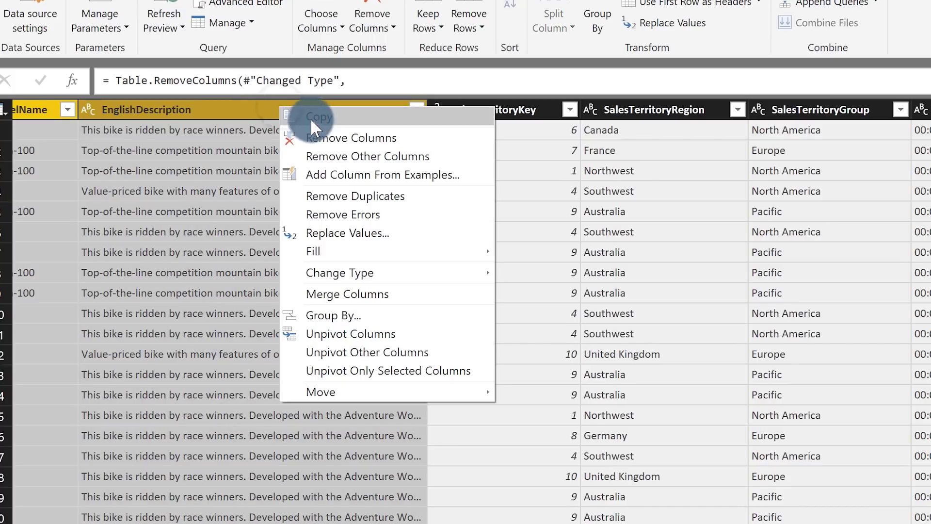
pyautogui.click(330, 142)
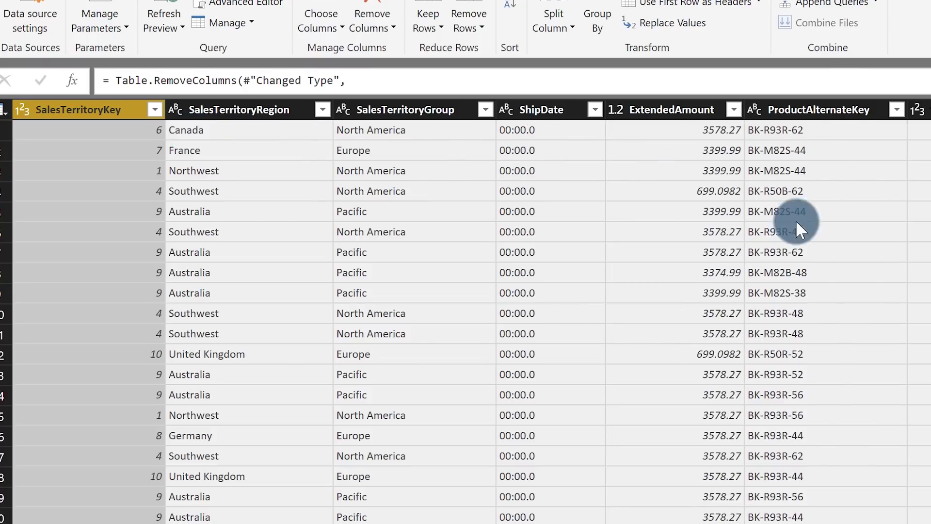
# Remove the SalesTerritory query's columns from ShipDate through SalesTerritoryAlternateKey
pyautogui.hscroll(3, 471, 311)
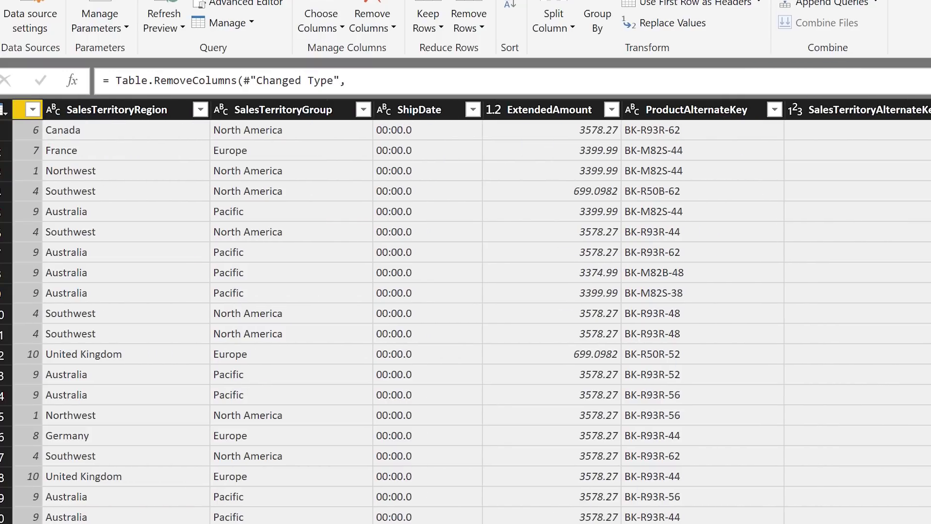
pyautogui.click(543, 110)
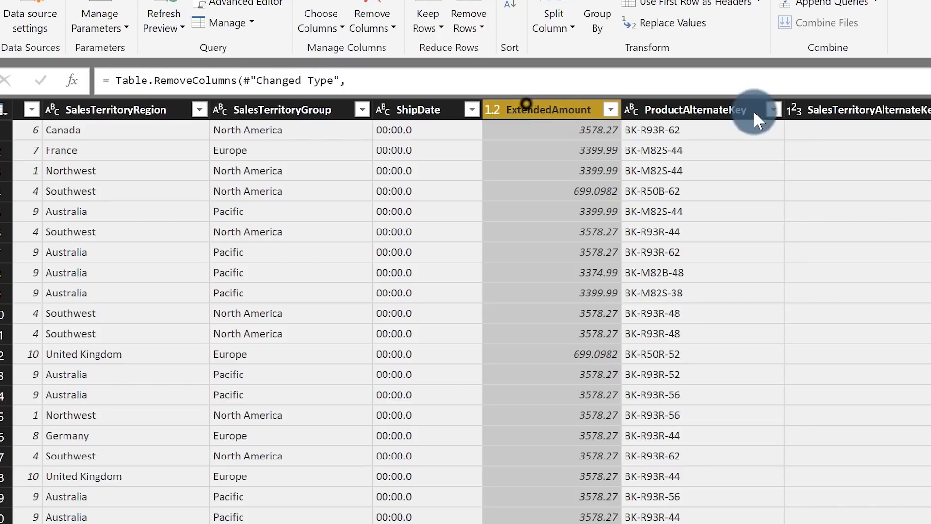
pyautogui.click(426, 110)
pyautogui.keyDown('shift'); pyautogui.click(882, 108); pyautogui.keyUp('shift')
pyautogui.rightClick(888, 110)
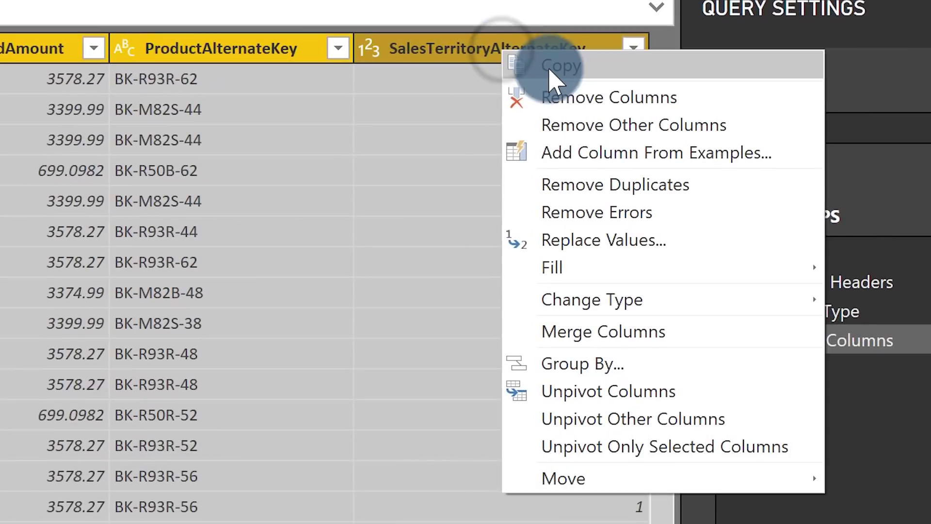
pyautogui.click(602, 95)
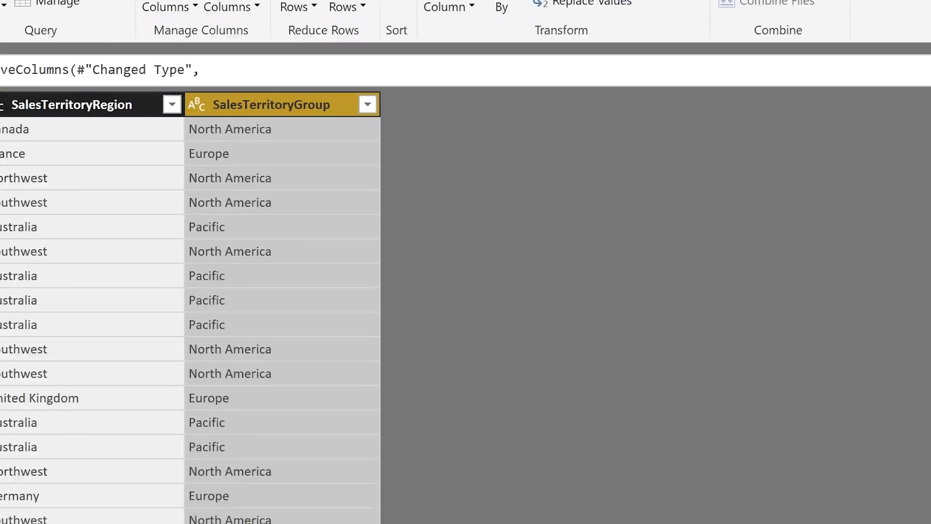
# Remove duplicate rows from the Product query based on all columns from ProductKey through EnglishDescription
pyautogui.click(88, 173)
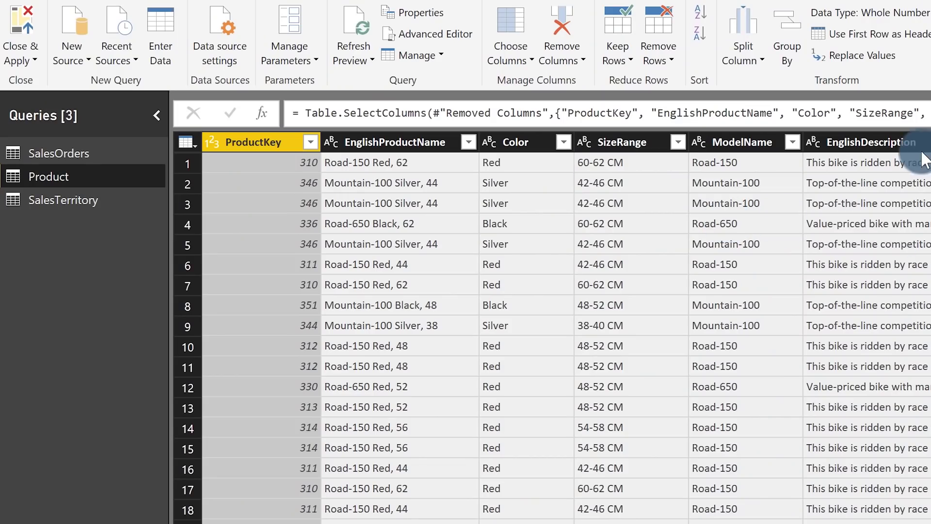
pyautogui.click(922, 148)
pyautogui.rightClick(921, 149)
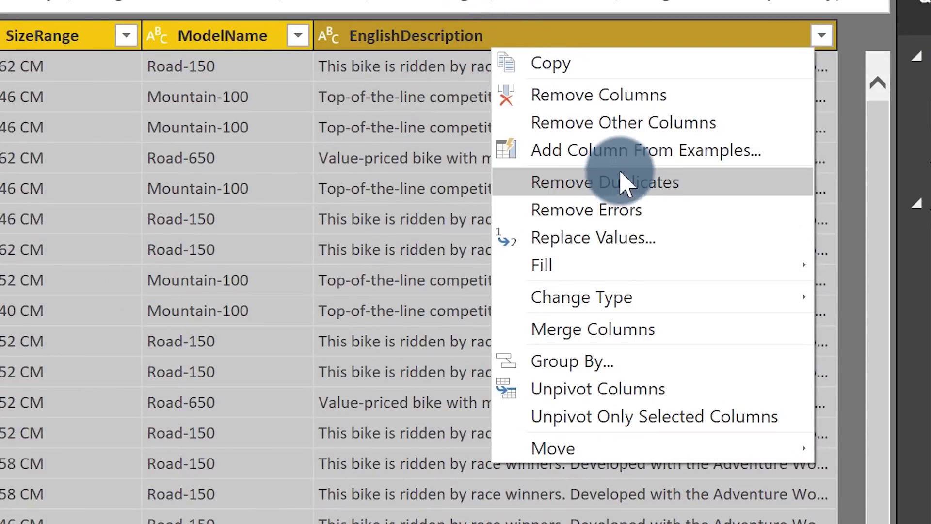
pyautogui.click(637, 204)
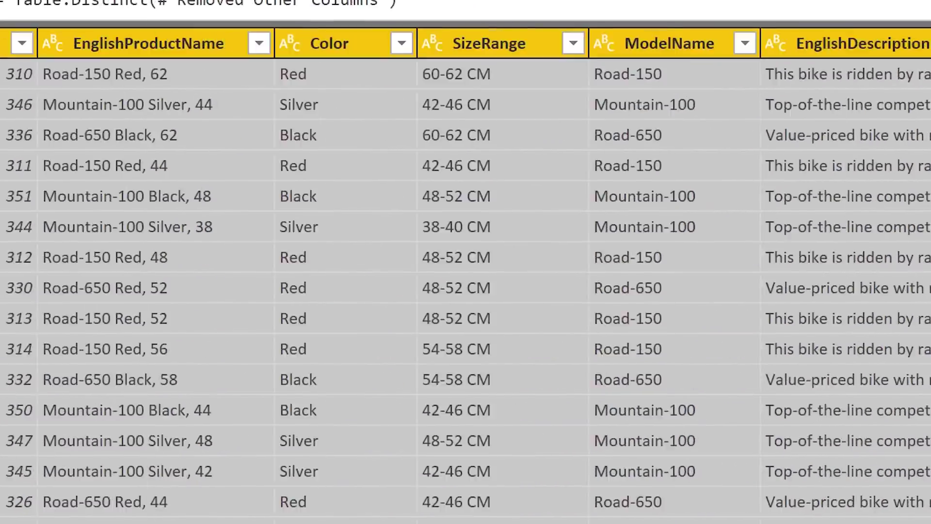
# Remove duplicate rows across all three SalesTerritory columns, and close the query editor applying the changes
pyautogui.click(146, 154)
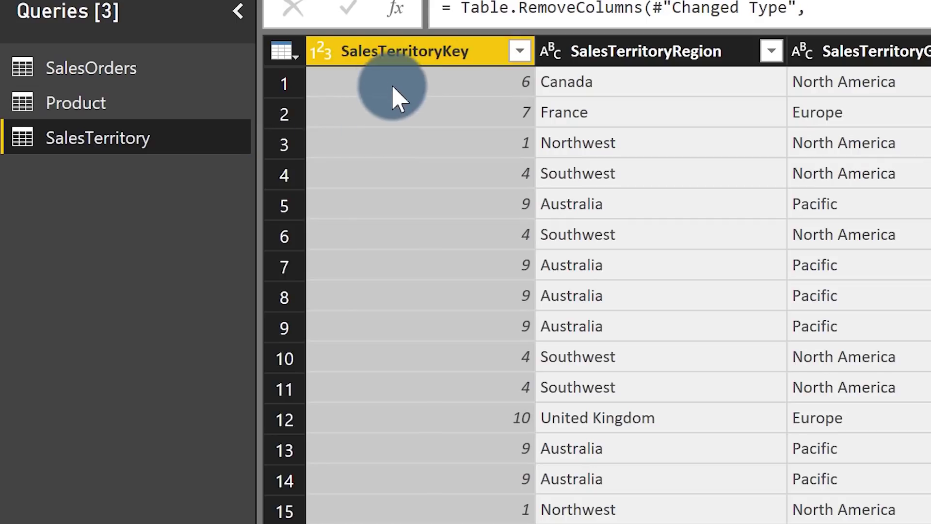
pyautogui.click(388, 58)
pyautogui.click(895, 53)
pyautogui.rightClick(895, 52)
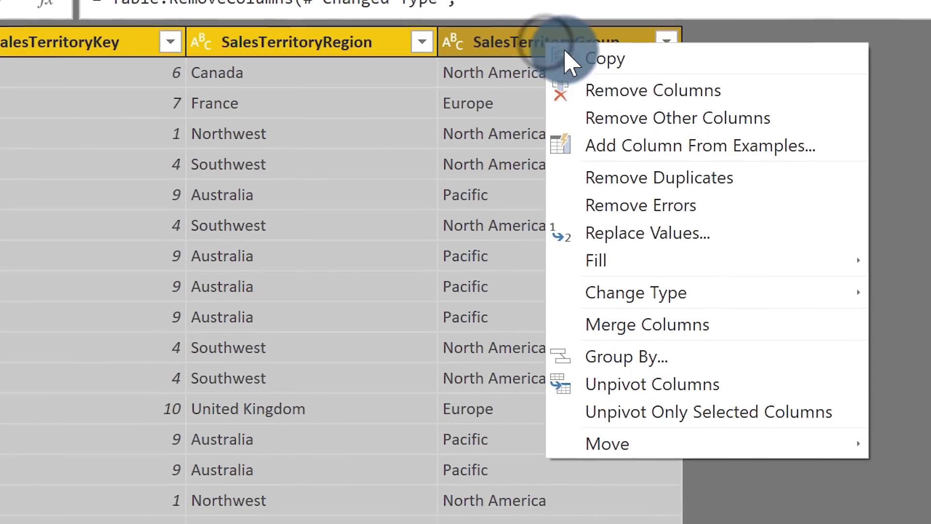
pyautogui.click(930, 192)
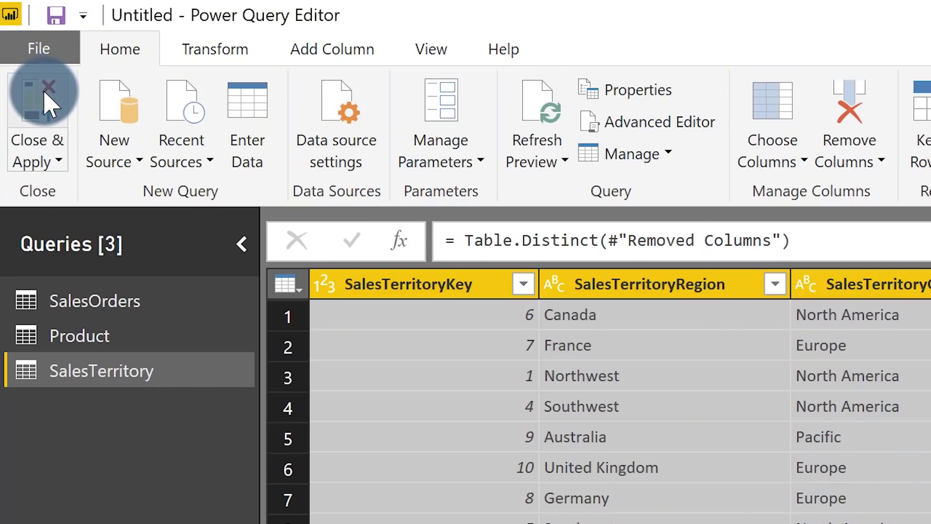
pyautogui.click(43, 100)
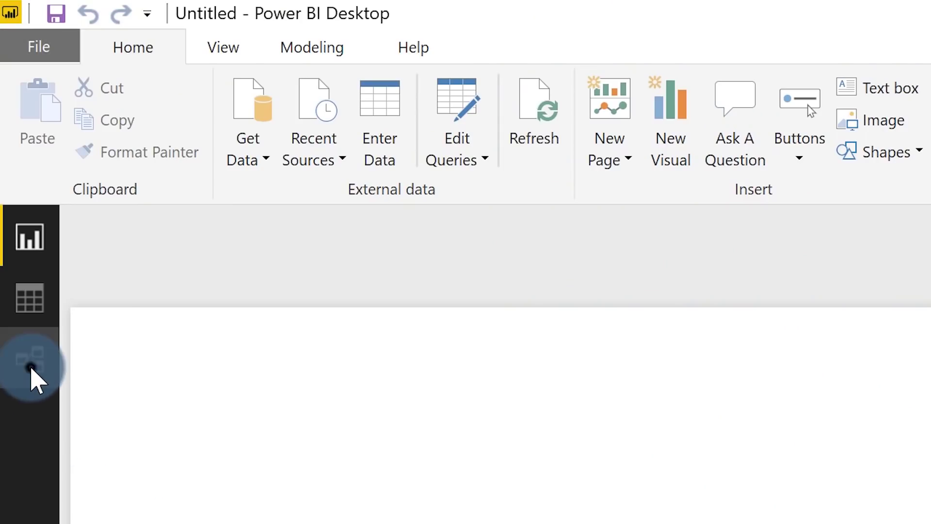
# In the model's relationship view, reposition the SalesOrders table and enlarge it to show all its fields
pyautogui.click(30, 367)
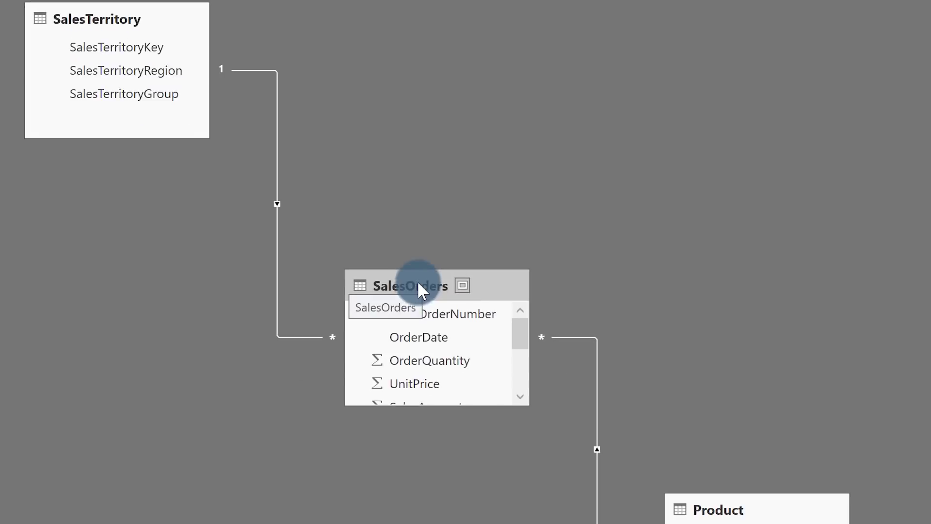
pyautogui.moveTo(417, 281); pyautogui.dragTo(467, 219)
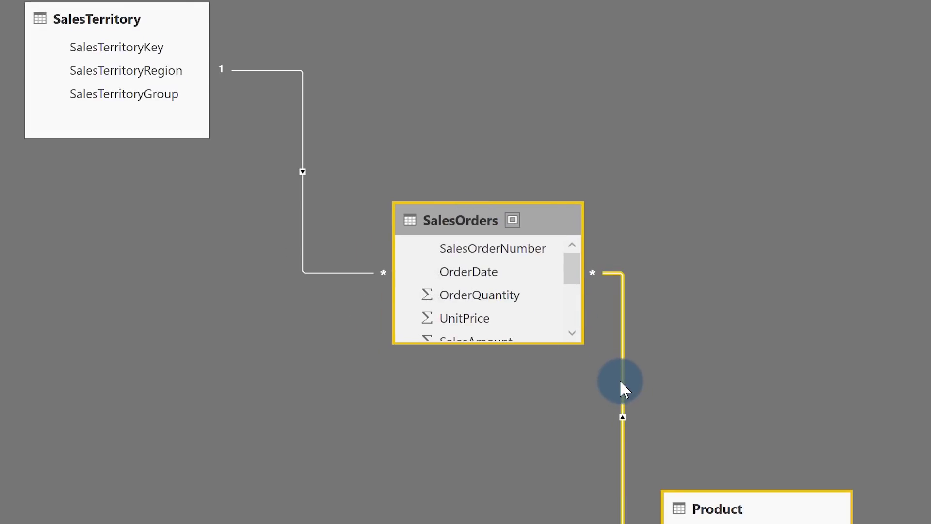
pyautogui.moveTo(544, 353); pyautogui.dragTo(582, 477)
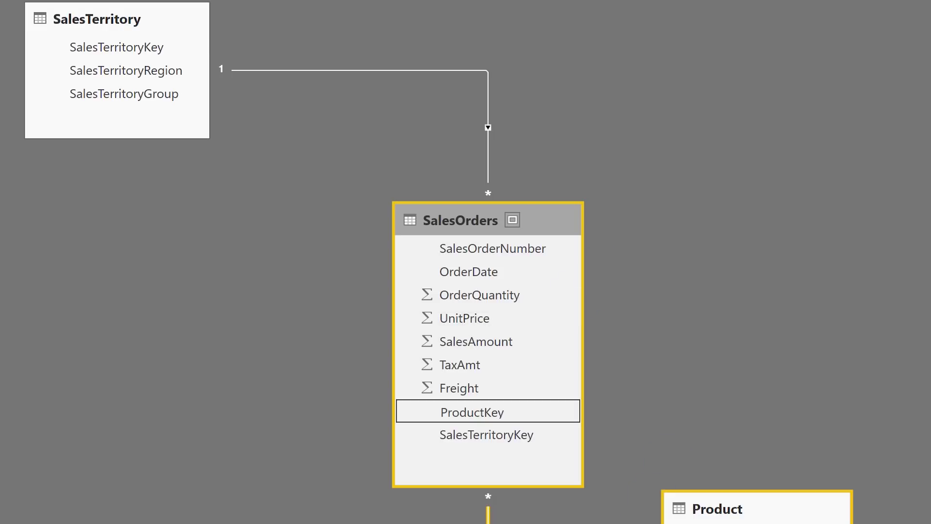
pyautogui.click(332, 71)
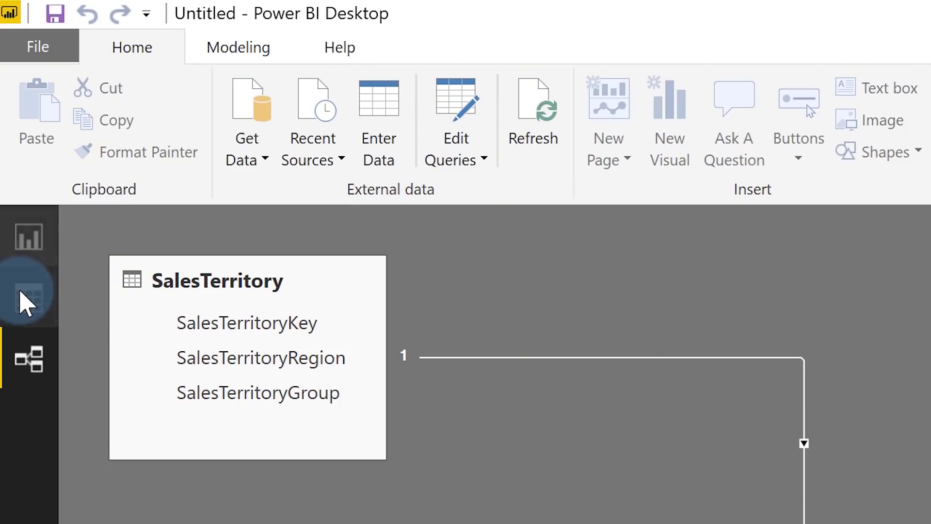
# Create a new calculated table in the data view and name it Date in its formula
pyautogui.click(21, 292)
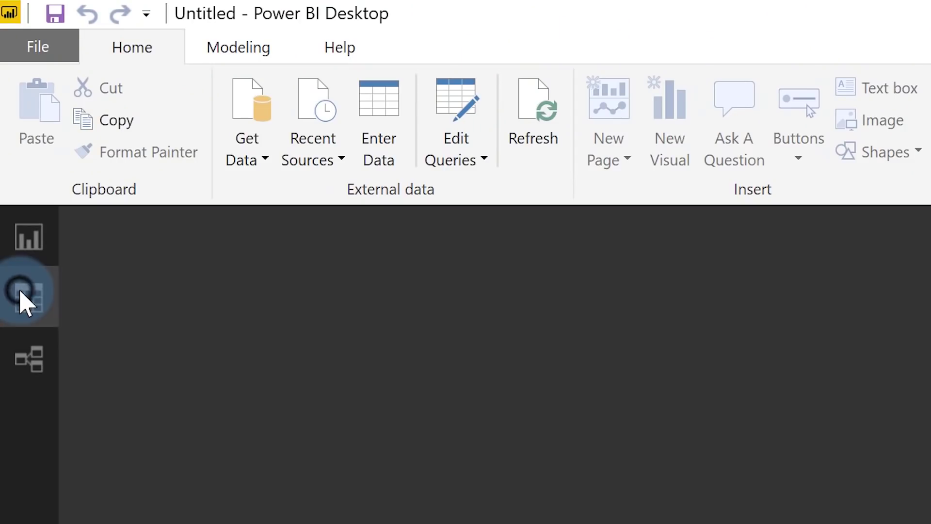
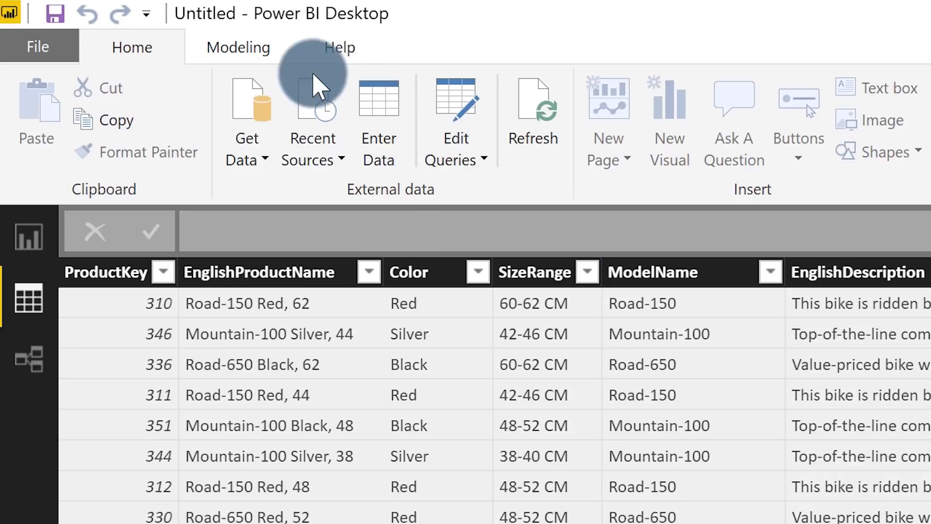
pyautogui.click(262, 54)
pyautogui.click(268, 116)
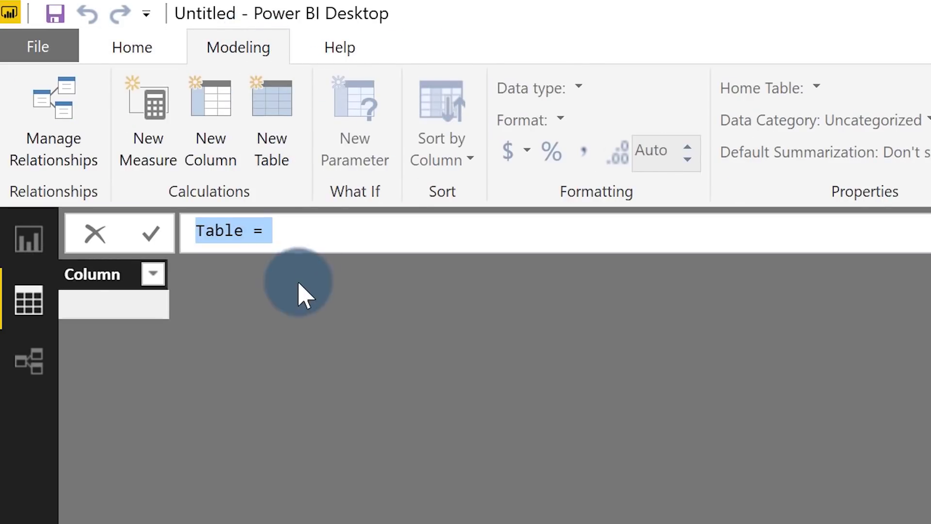
pyautogui.moveTo(300, 227); pyautogui.dragTo(0, 225)
pyautogui.write('Date ')
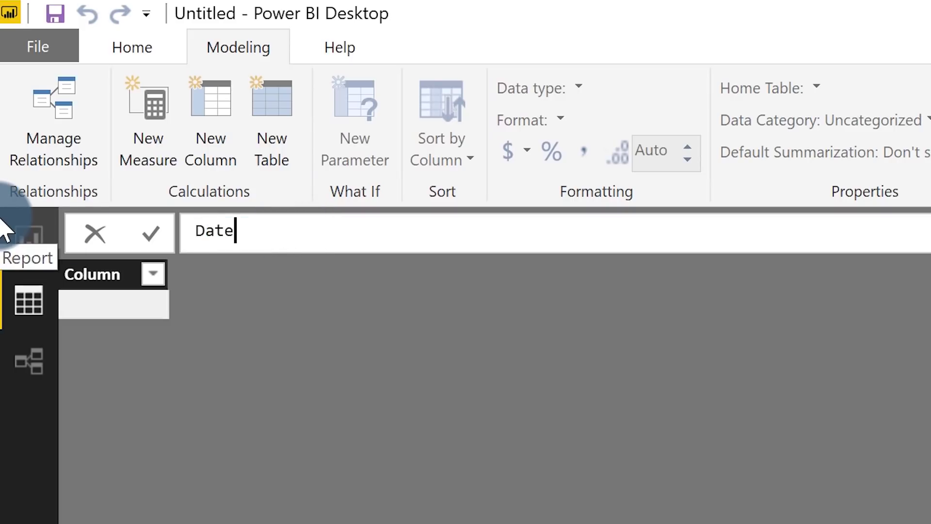
pyautogui.write('=')
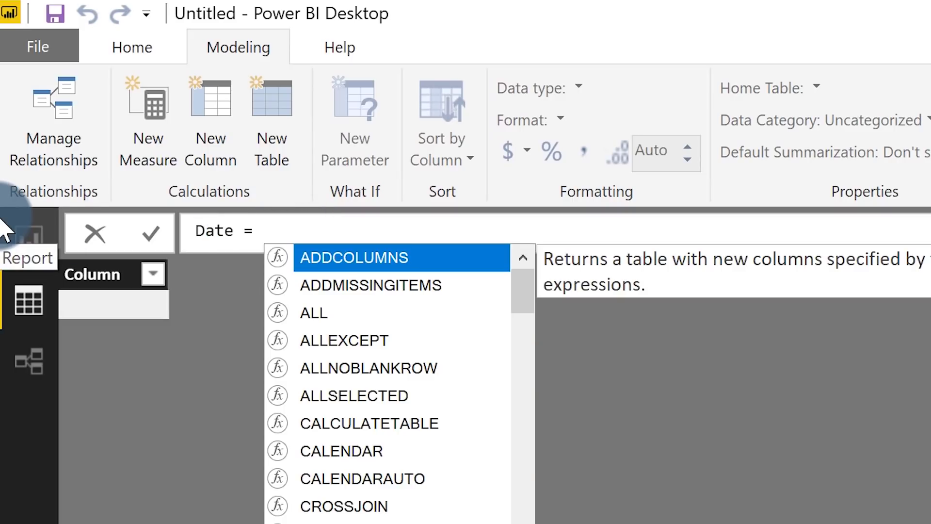
# Define a variable named mycalendar as CALENDARAUTO() on a new line of the Date table's formula
pyautogui.hotkey('shift', 'Return')
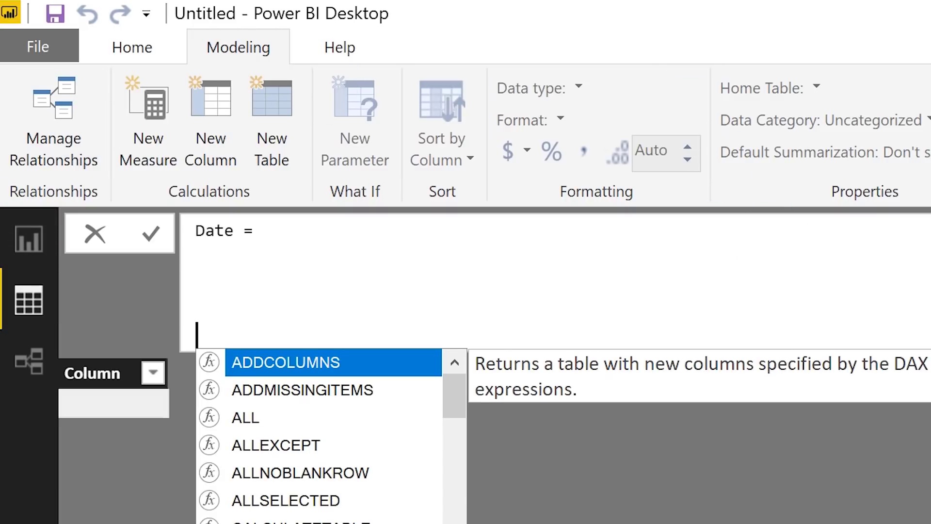
pyautogui.press('BackSpace')
pyautogui.press('BackSpace')
pyautogui.press('BackSpace')
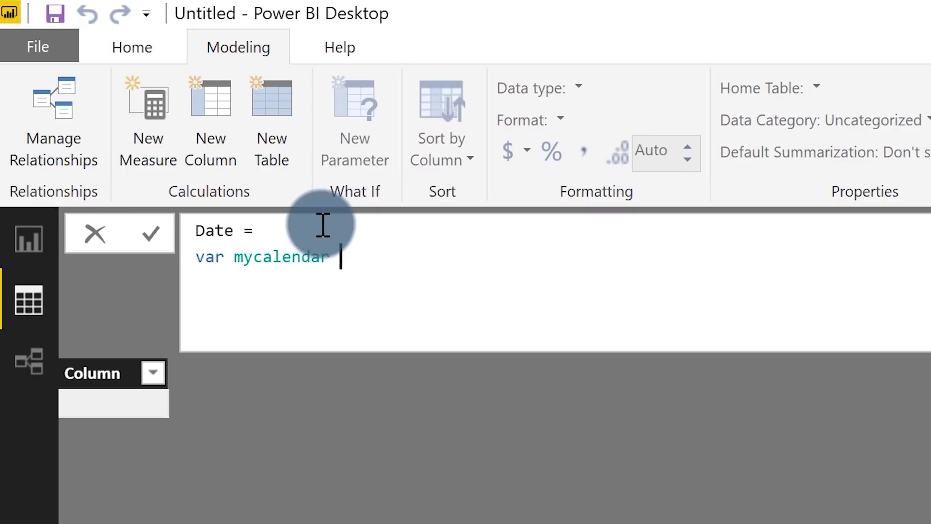
pyautogui.write('cal')
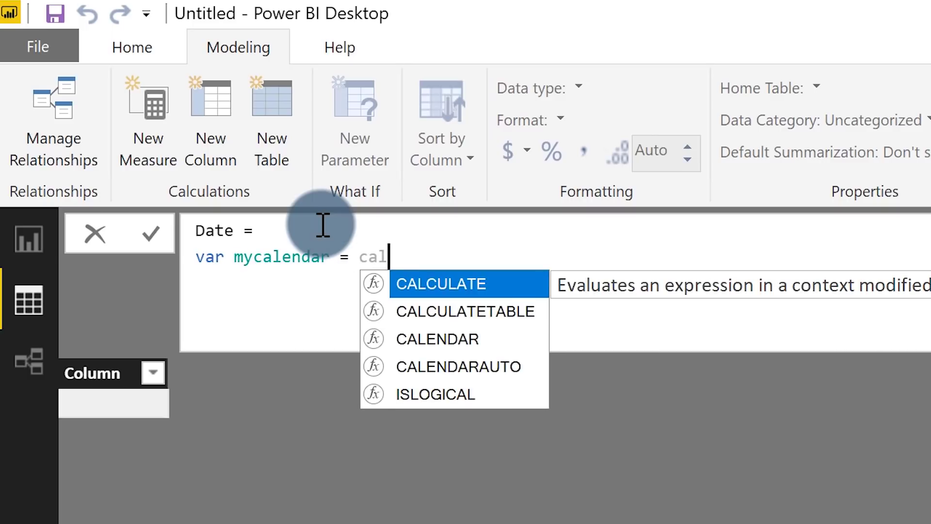
pyautogui.press('Down')
pyautogui.press('Down')
pyautogui.press('Tab')
pyautogui.press('BackSpace')
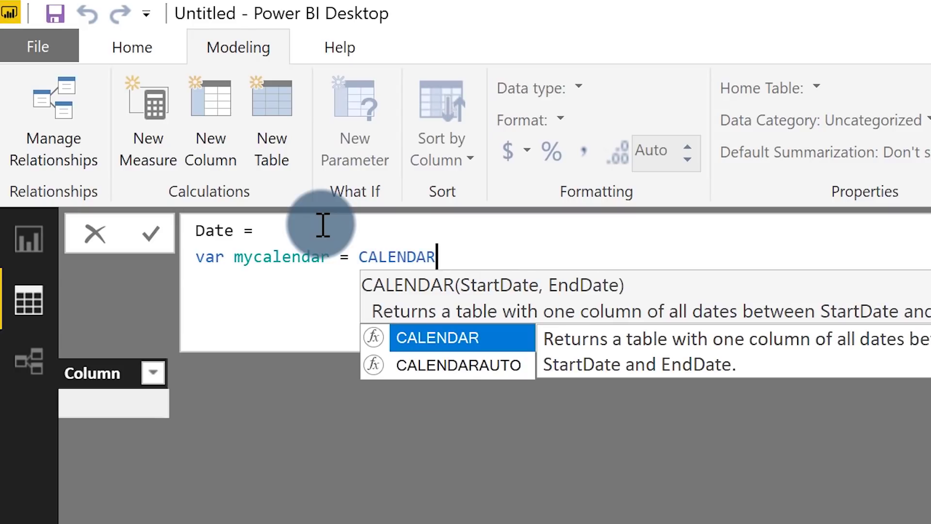
pyautogui.press('Down')
pyautogui.press('Tab')
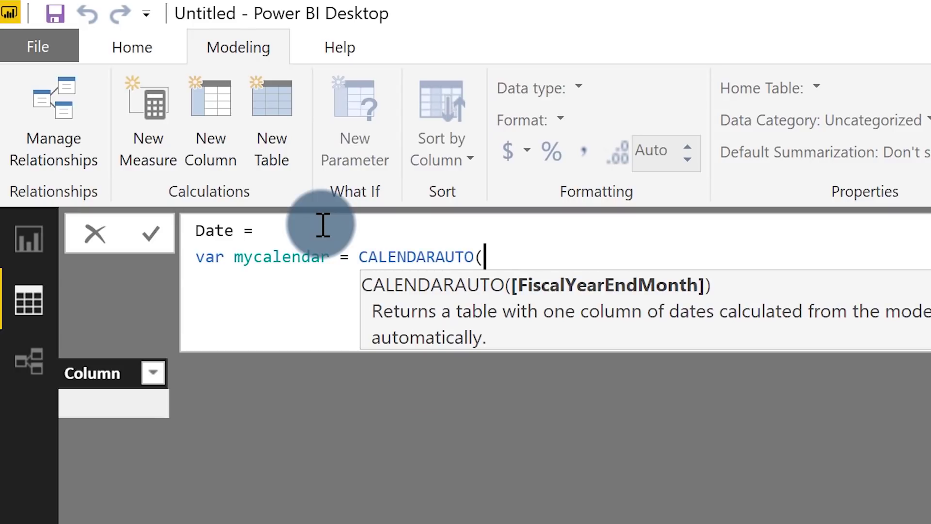
pyautogui.write(')')
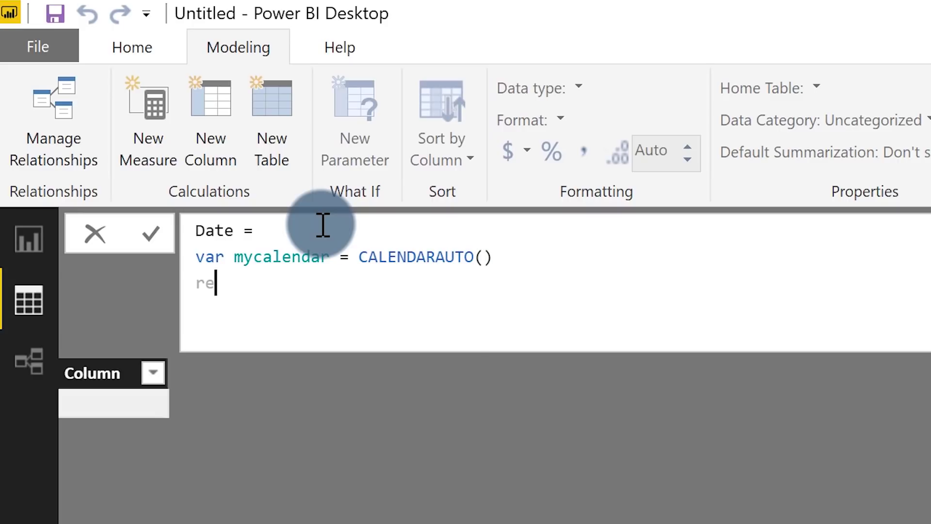
# Return ADDCOLUMNS over mycalendar on separate lines of the formula, with a "Year" column calculated as YEAR([Date])
pyautogui.hotkey('shift', 'Return')
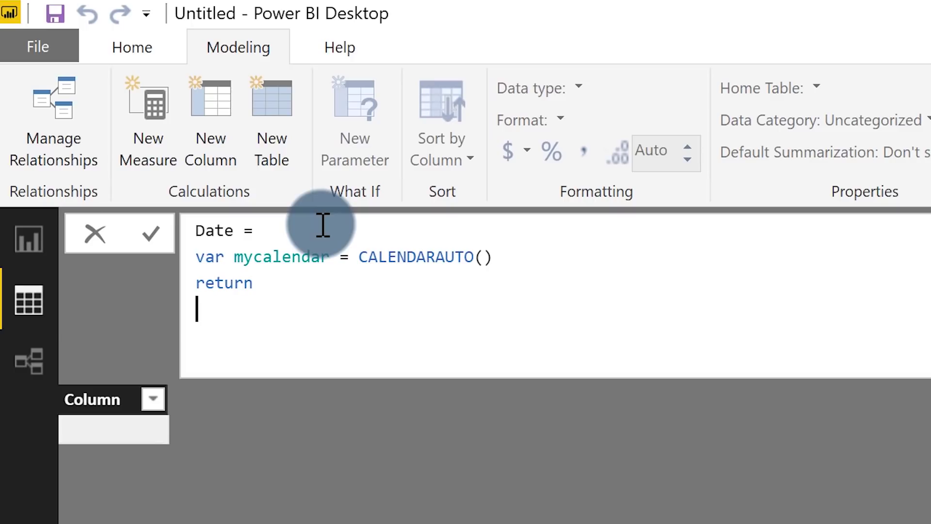
pyautogui.write('ADDCOLUMNS(')
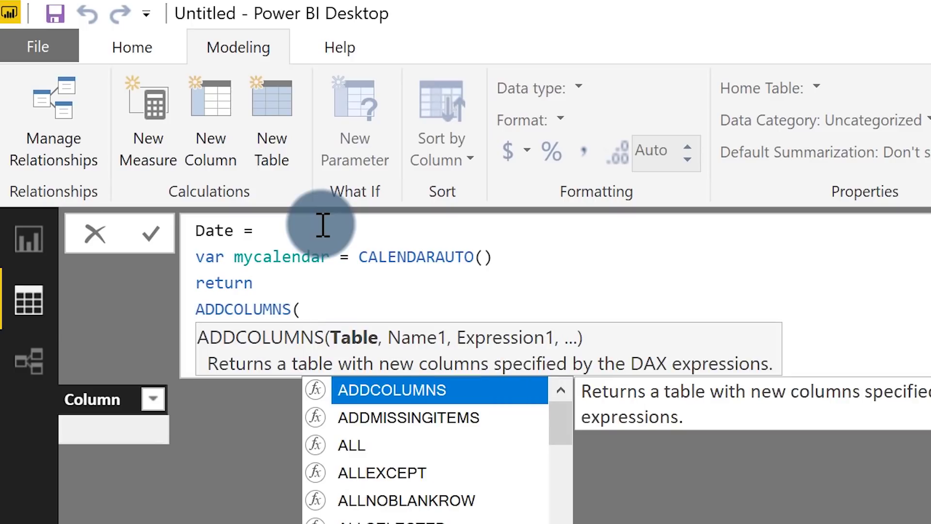
pyautogui.write('mycalendar, ye')
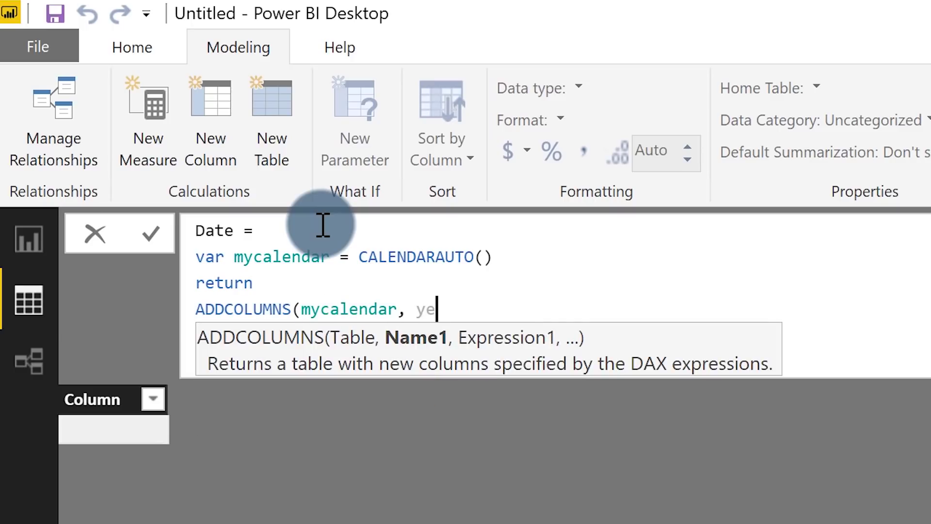
pyautogui.press('BackSpace')
pyautogui.press('BackSpace')
pyautogui.write('"Year"')
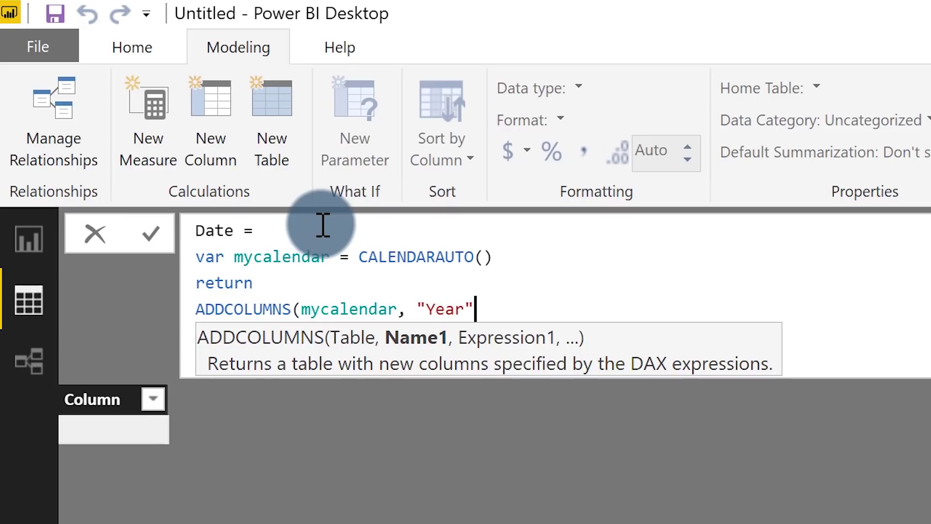
pyautogui.write(', Yearda')
pyautogui.press('BackSpace')
pyautogui.press('BackSpace')
pyautogui.write('[')
pyautogui.press('Tab')
# Extend the ADDCOLUMNS expression with a "MonthSort" column calculated as MONTH([Date])
pyautogui.write('), "Momth')
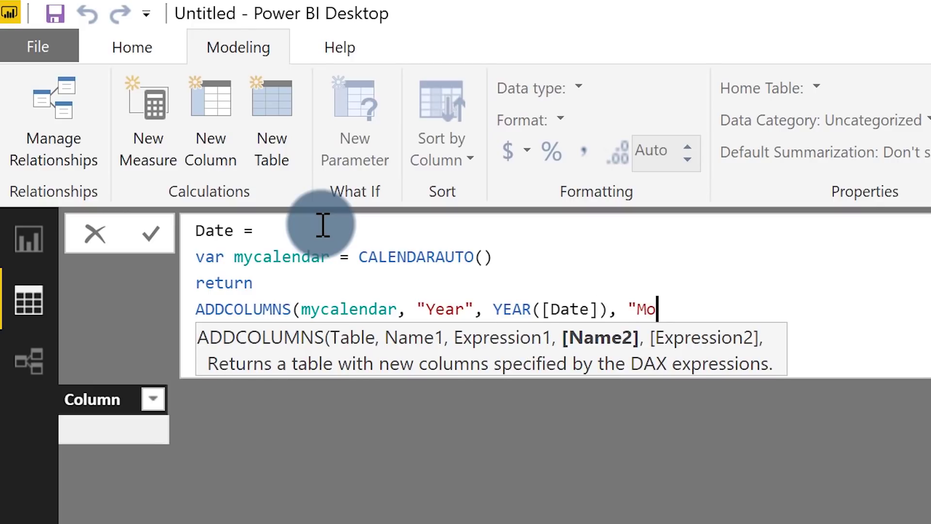
pyautogui.write('Sort"')
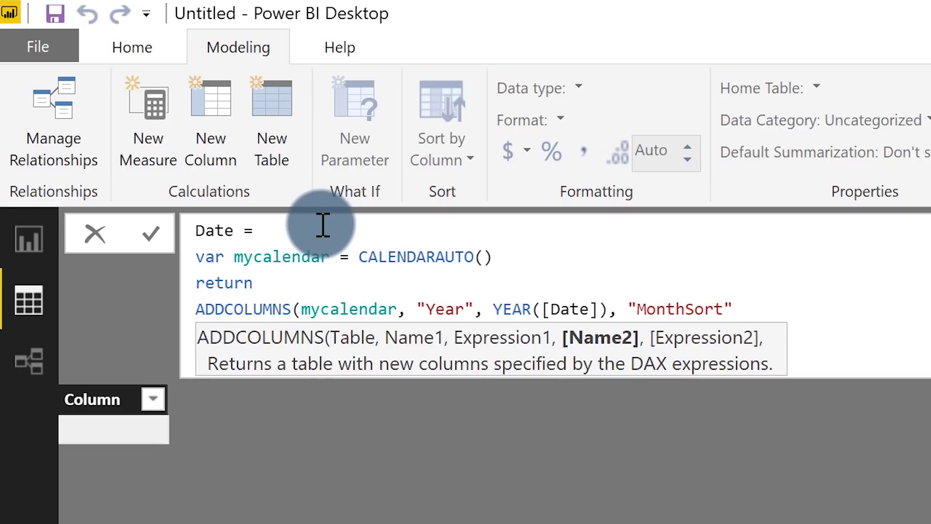
pyautogui.write(', Month')
pyautogui.press('Tab')
pyautogui.write('[d')
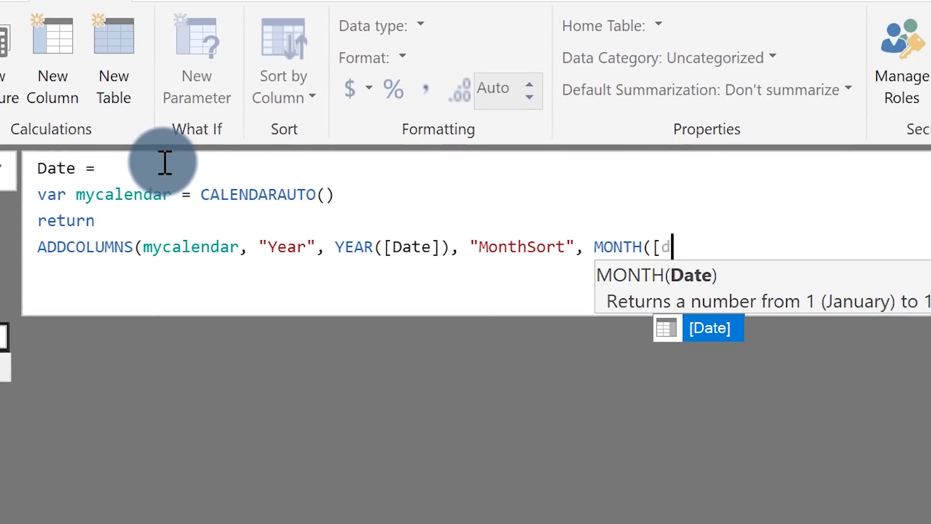
pyautogui.press('Tab')
pyautogui.write('0')
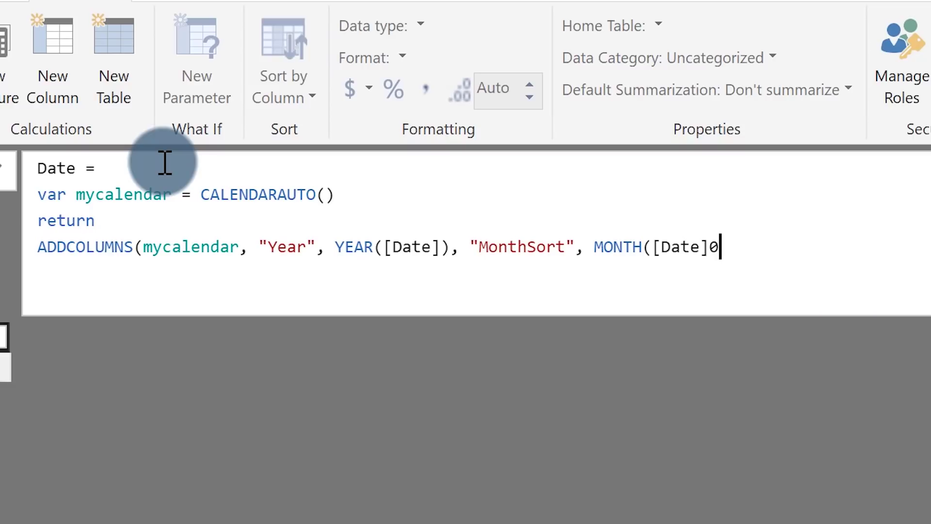
pyautogui.press('BackSpace')
# Add a "Month Name" column calculated as FORMAT([Date], "MMMM") and commit the Date table's formula
pyautogui.write('), "Month Name", FORMAT(')
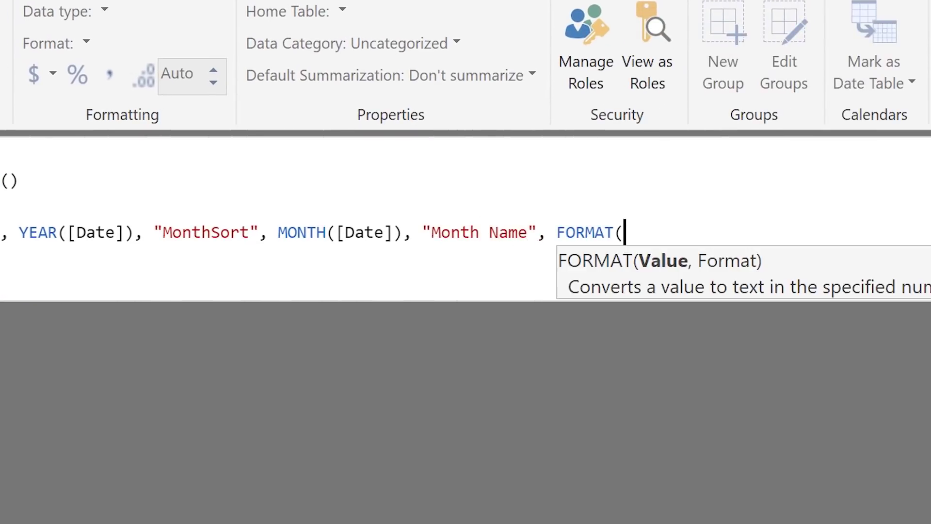
pyautogui.write('[d')
pyautogui.press('Tab')
pyautogui.write(', ')
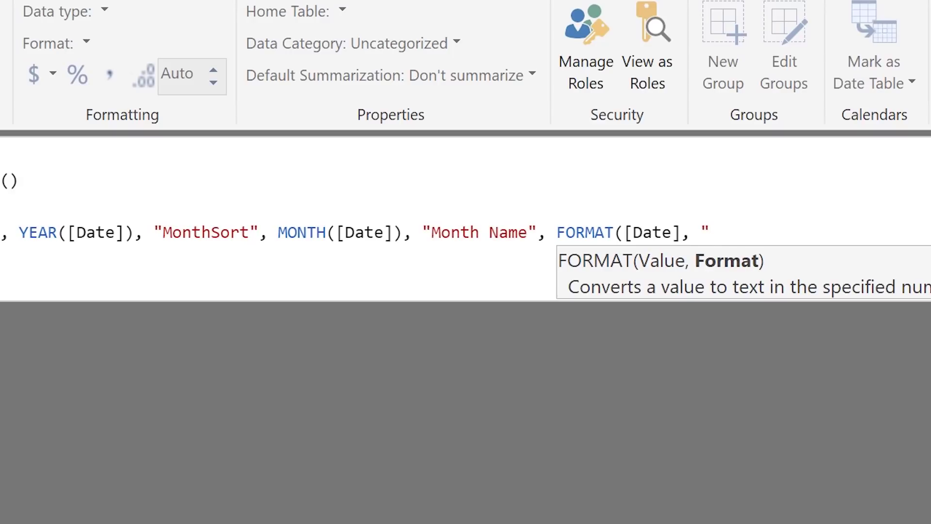
pyautogui.write('"MMMM")')
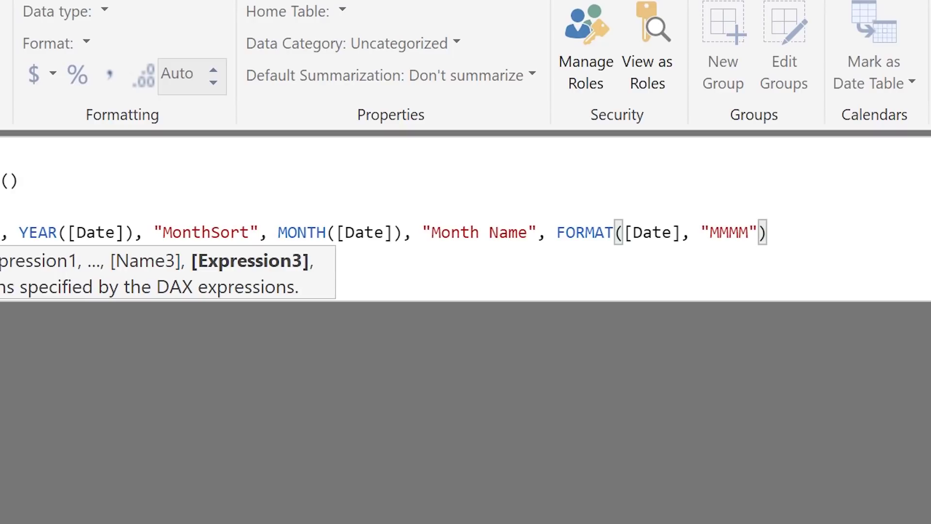
pyautogui.press('Return')
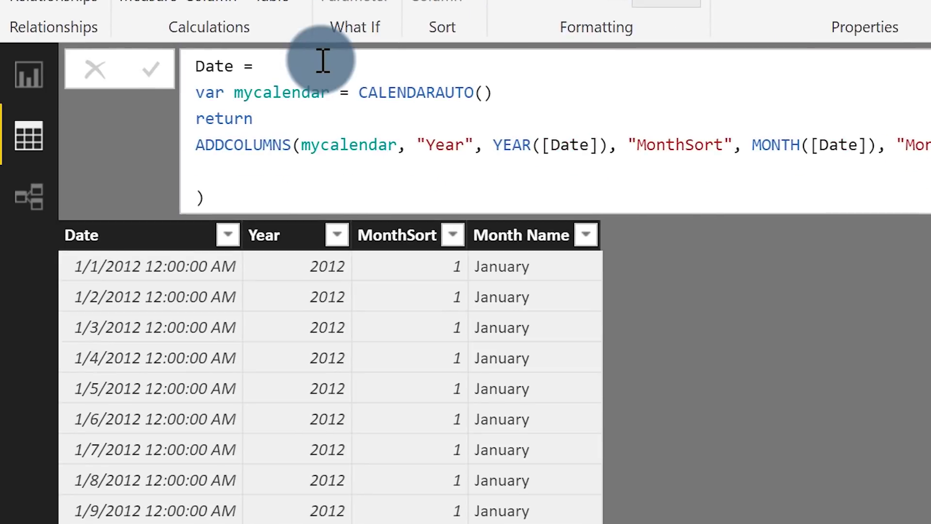
# In the relationship view, relate the Date table's Date field to OrderDate in SalesOrders
pyautogui.click(30, 195)
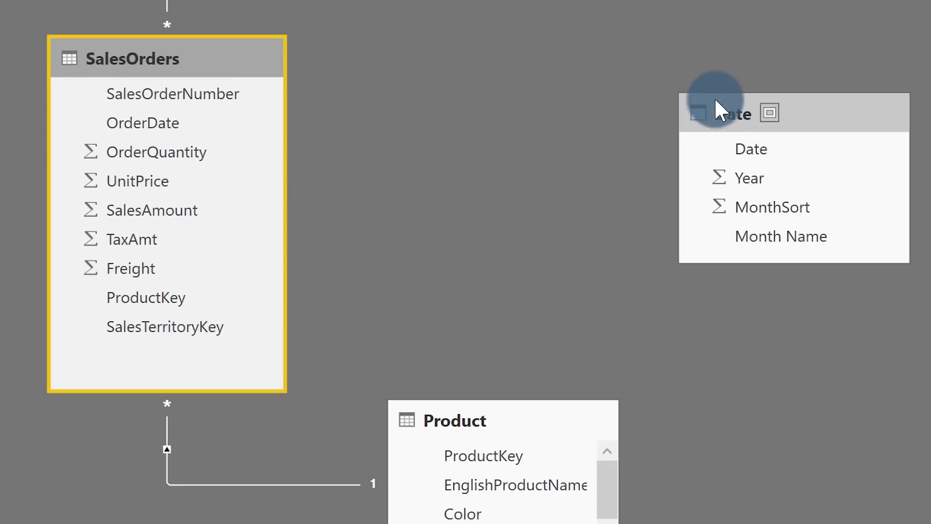
pyautogui.click(749, 148)
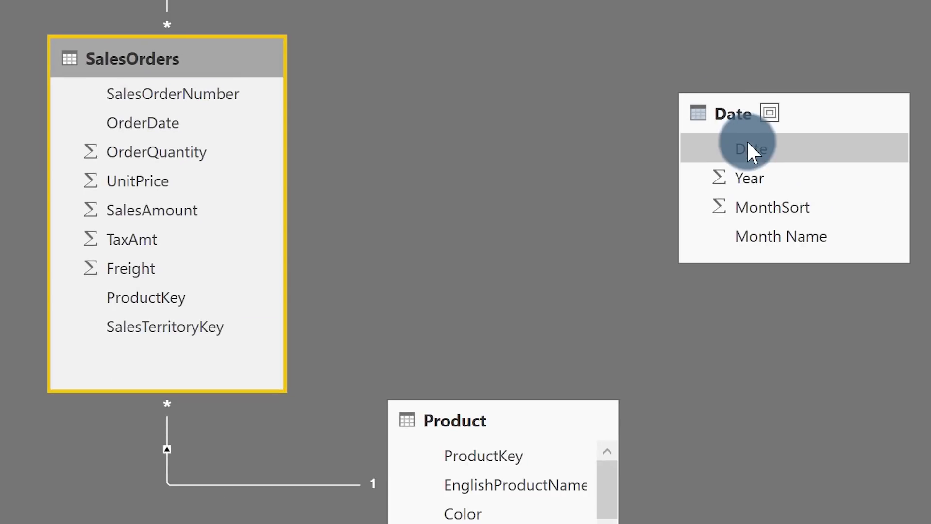
pyautogui.click(736, 149)
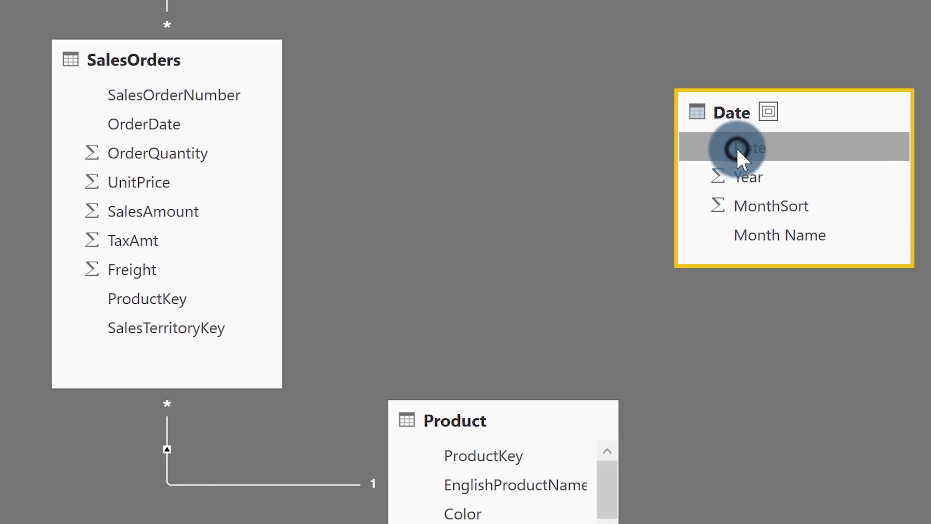
pyautogui.moveTo(736, 147); pyautogui.dragTo(138, 124)
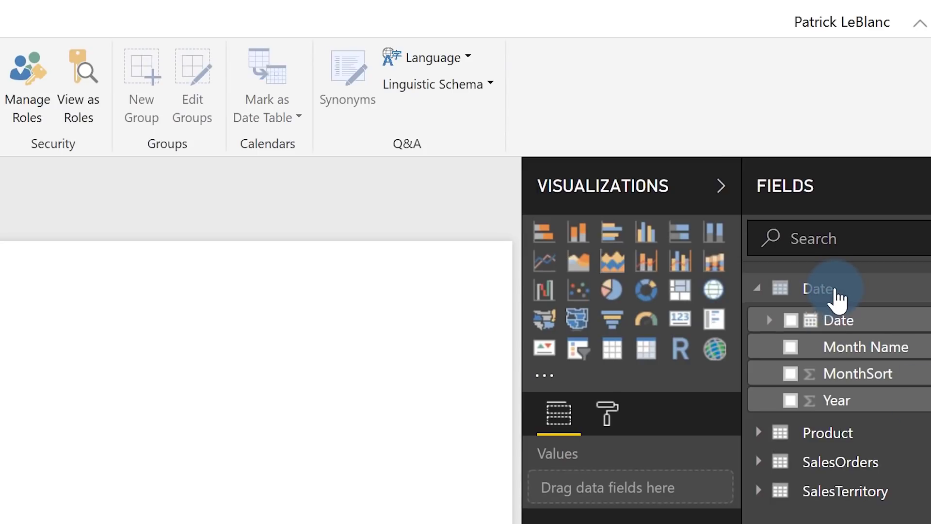
# Mark the Date table as the date table from the report's field list, choosing its date column
pyautogui.rightClick(836, 291)
pyautogui.moveTo(740, 480)
pyautogui.click(508, 480)
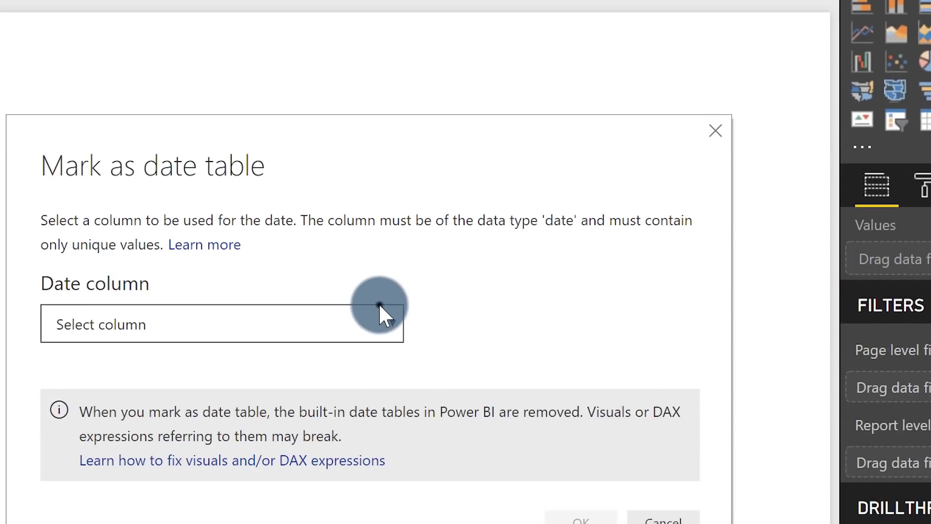
pyautogui.click(379, 310)
pyautogui.click(167, 409)
pyautogui.click(585, 517)
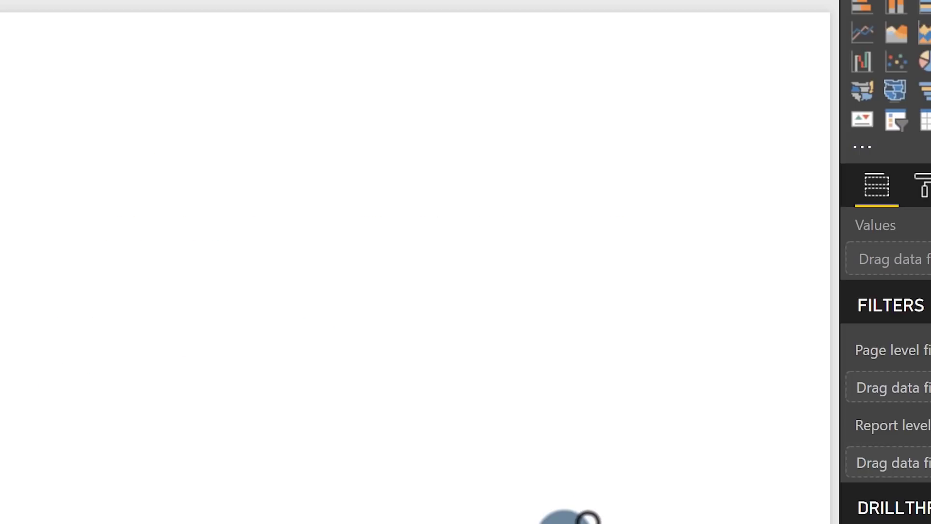